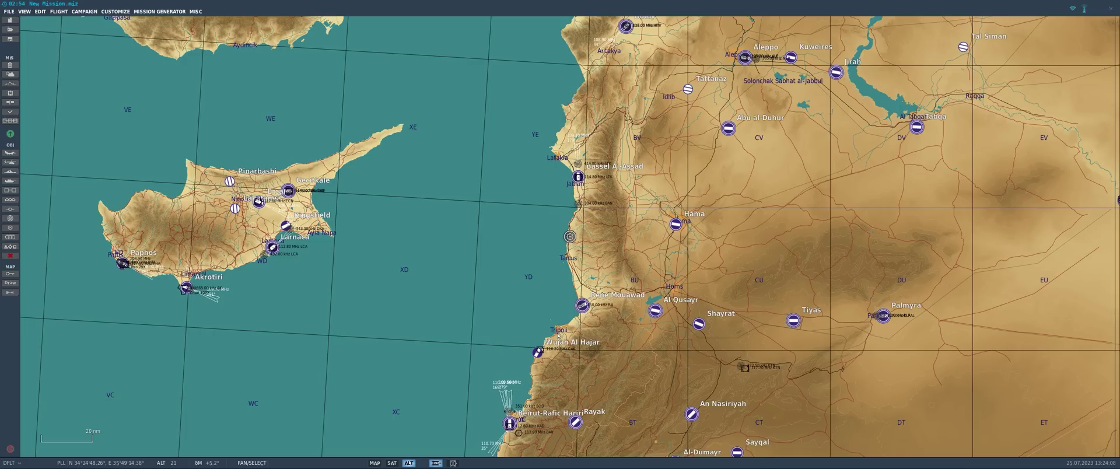
Start an airplane group for Combined Joint Task Forces Blue at Ramat David with aircraft type F-15E S4+.
{"action": "left_click_drag", "start_coordinate": [656, 348], "coordinate": [531, 85]}
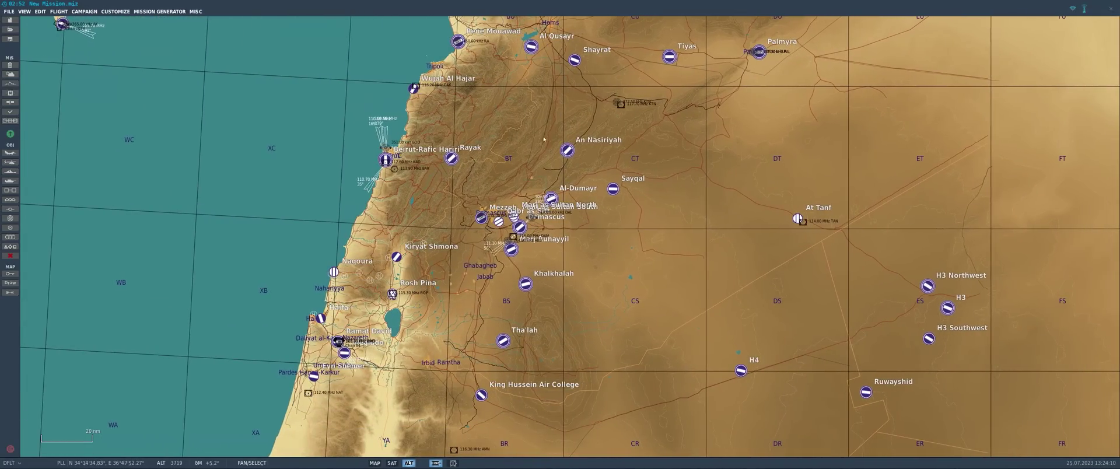
{"action": "key", "text": "Left"}
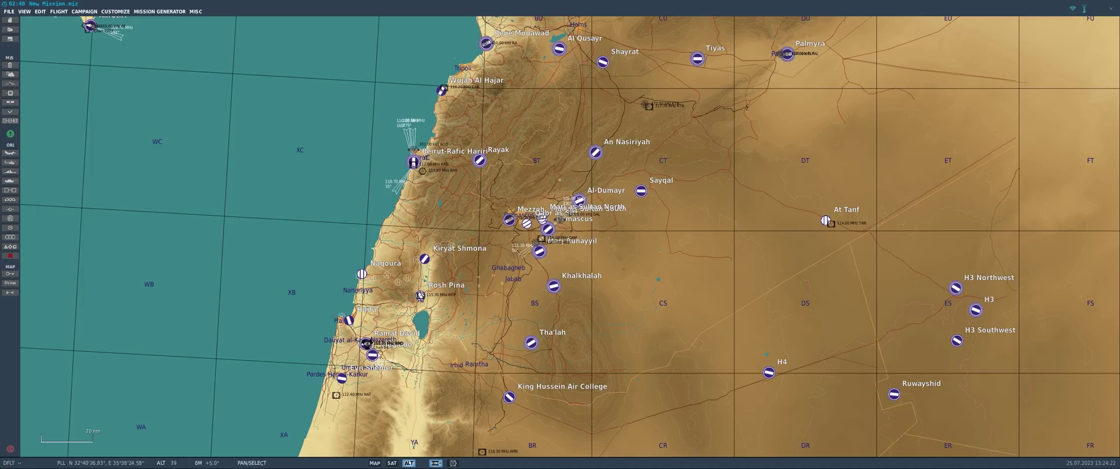
{"action": "scroll", "coordinate": [366, 343], "scroll_direction": "up", "scroll_amount": 10}
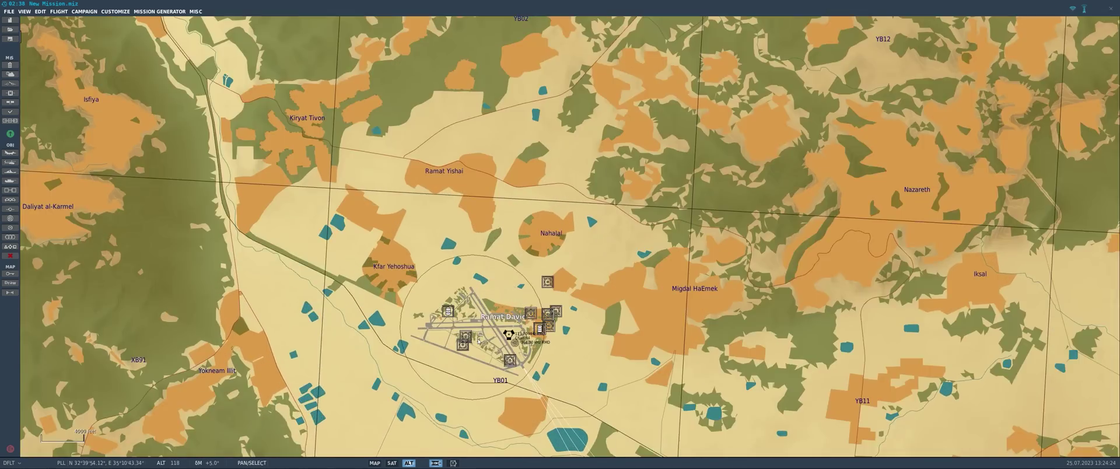
{"action": "scroll", "coordinate": [478, 341], "scroll_direction": "up", "scroll_amount": 5}
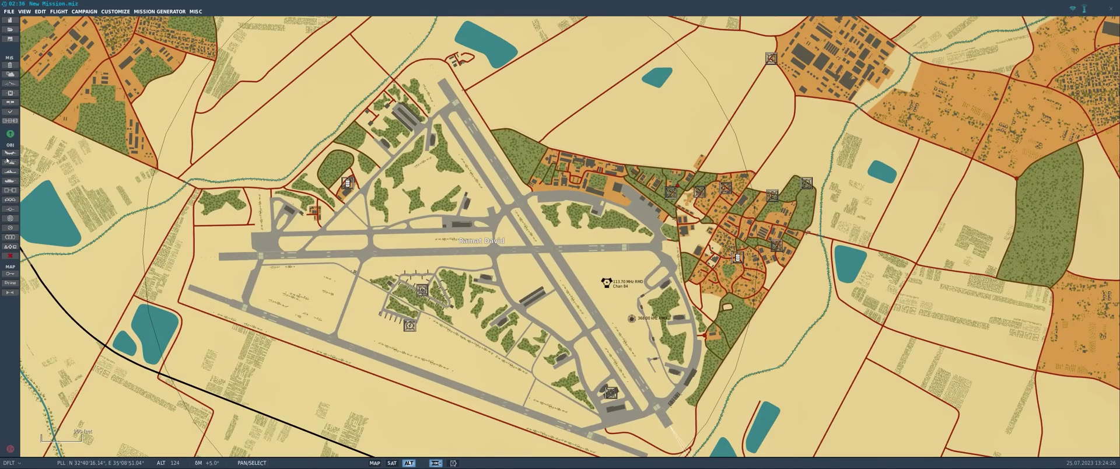
{"action": "left_click", "coordinate": [8, 153]}
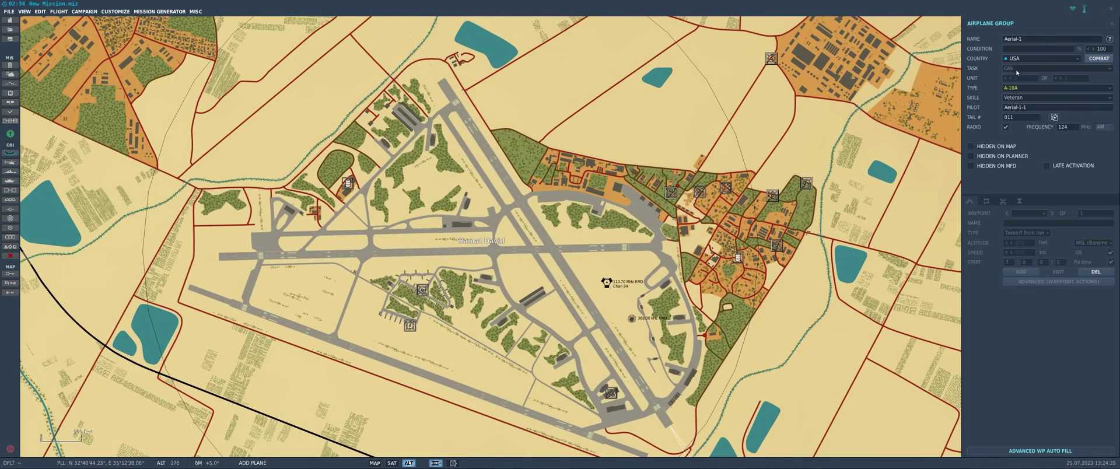
{"action": "left_click", "coordinate": [1018, 58]}
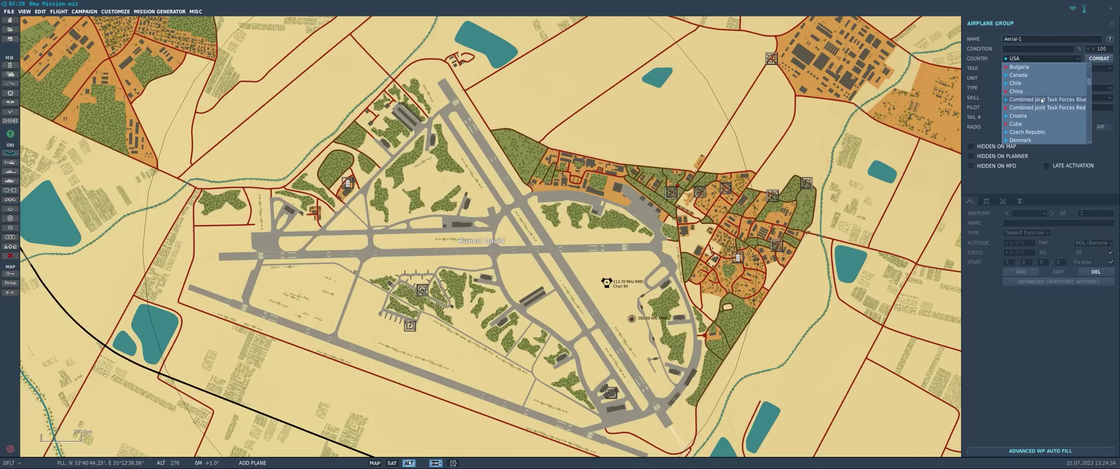
{"action": "left_click", "coordinate": [1042, 100]}
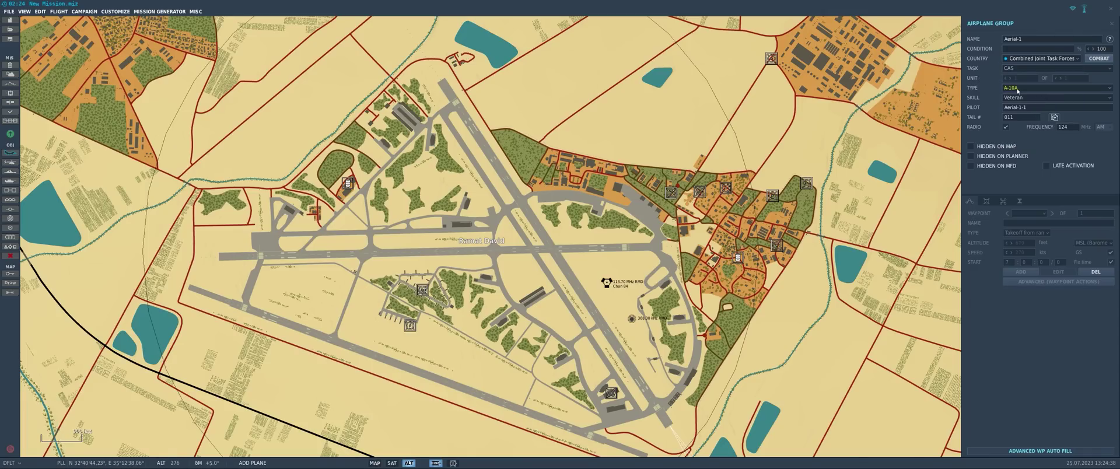
{"action": "left_click", "coordinate": [1018, 90]}
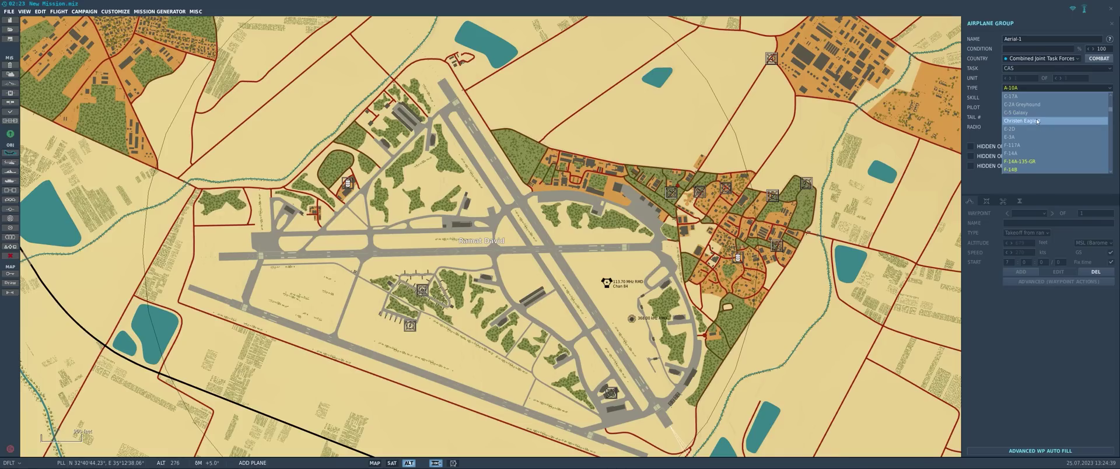
{"action": "scroll", "coordinate": [1036, 121], "scroll_direction": "down", "scroll_amount": 3}
{"action": "left_click", "coordinate": [1019, 122]}
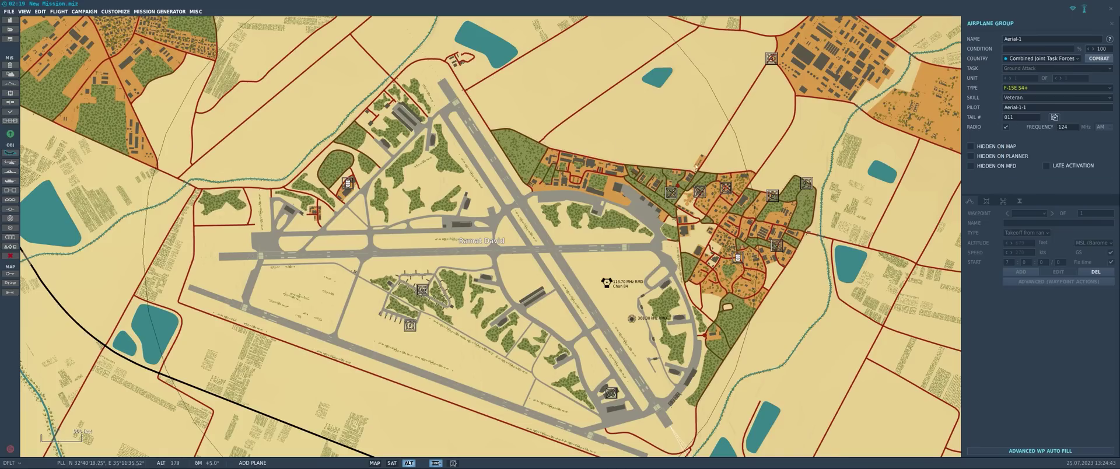
Place the aircraft on Ramat David's parking spot 42 and set its skill to Client.
{"action": "scroll", "coordinate": [506, 228], "scroll_direction": "up", "scroll_amount": 3}
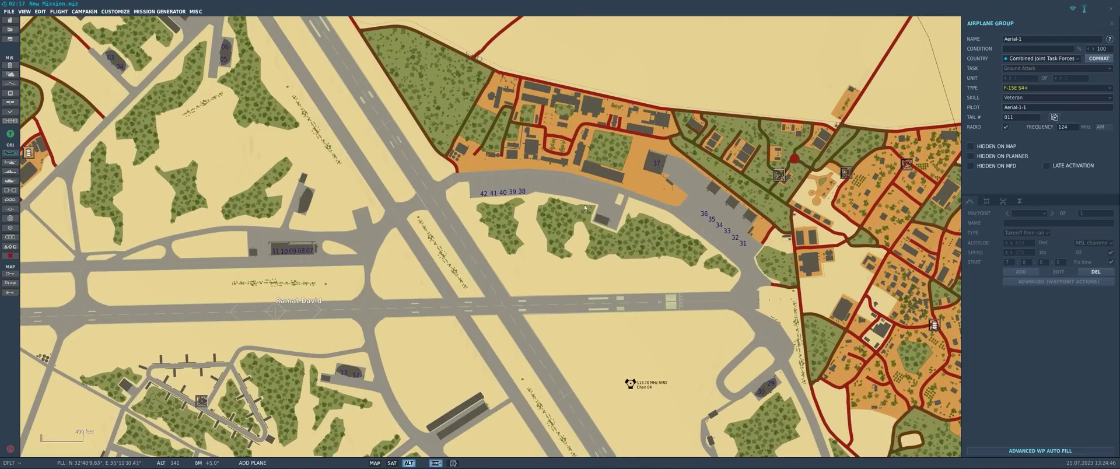
{"action": "left_click", "coordinate": [485, 191]}
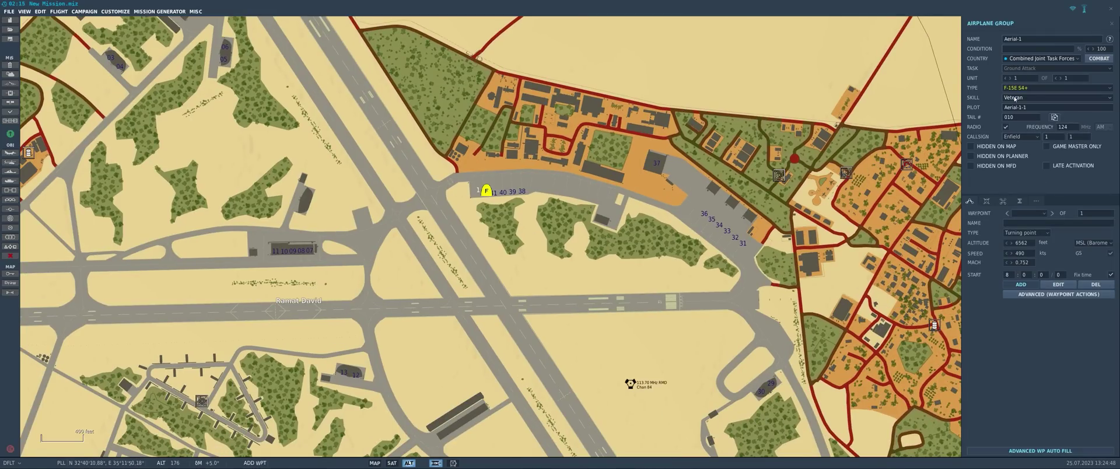
{"action": "left_click", "coordinate": [1015, 99]}
{"action": "left_click", "coordinate": [1018, 147]}
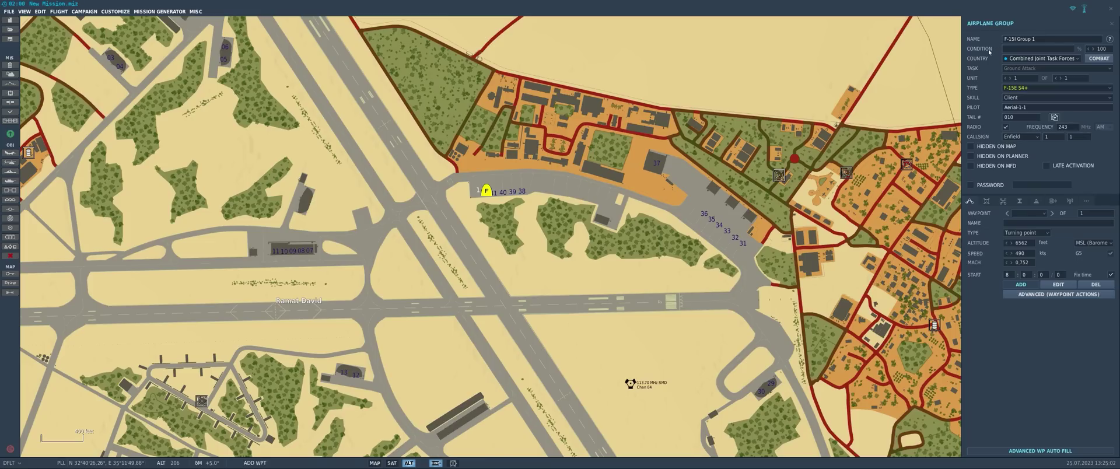
Name the group and pilot F-15I Group 1, and set the first waypoint type to Takeoff from ramp.
{"action": "left_click", "coordinate": [1031, 39]}
{"action": "left_click", "coordinate": [1034, 109]}
{"action": "left_click", "coordinate": [1025, 233]}
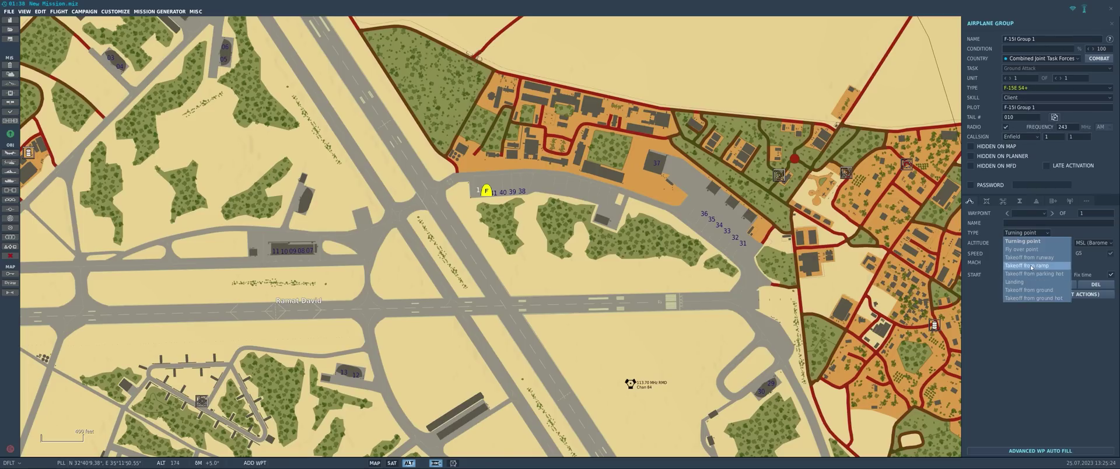
{"action": "left_click", "coordinate": [1030, 269]}
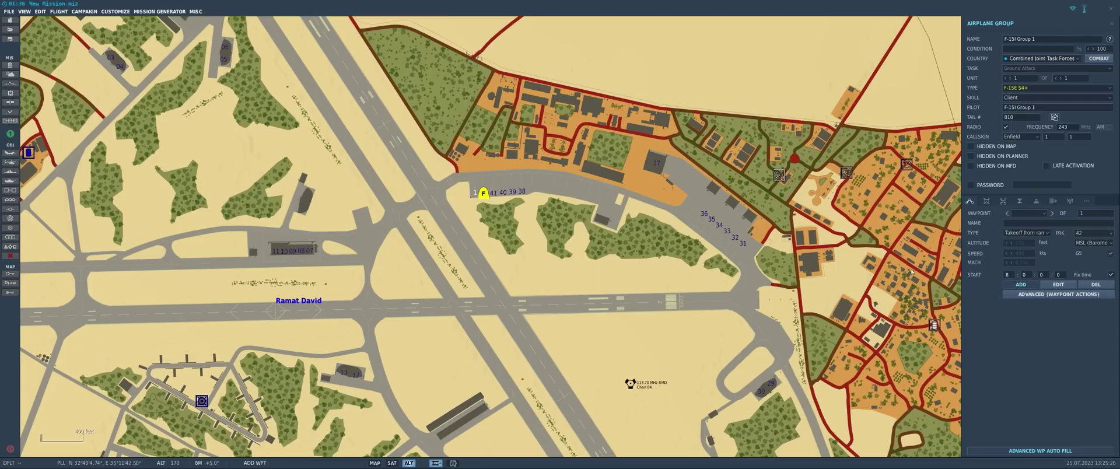
Turn off the payload restriction view and load the saved payload New sdf onto the aircraft.
{"action": "left_click", "coordinate": [985, 202]}
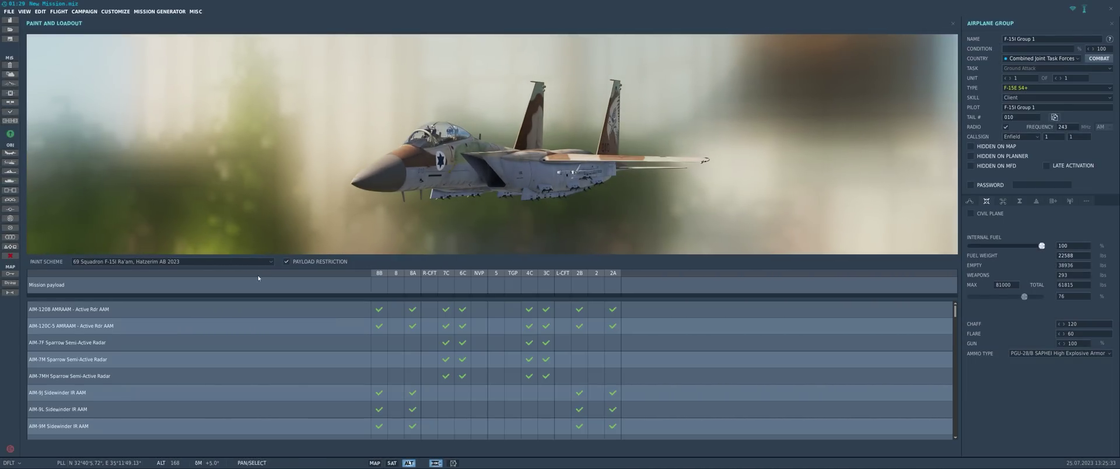
{"action": "left_click", "coordinate": [286, 261]}
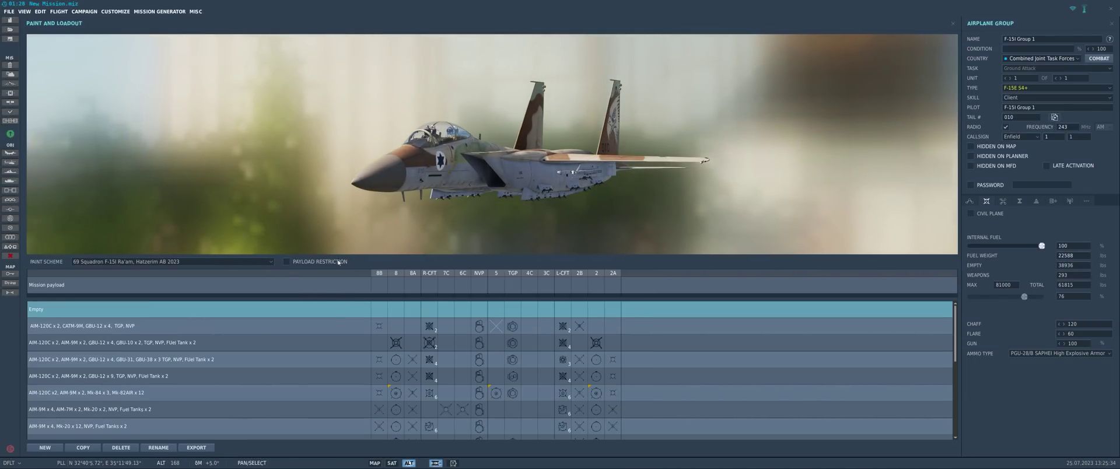
{"action": "scroll", "coordinate": [554, 402], "scroll_direction": "down", "scroll_amount": 5}
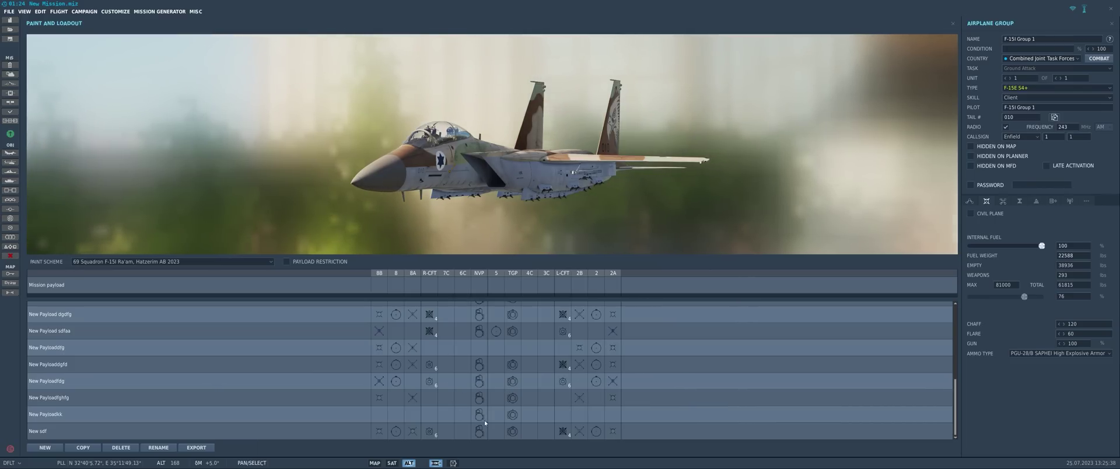
{"action": "left_click", "coordinate": [523, 430]}
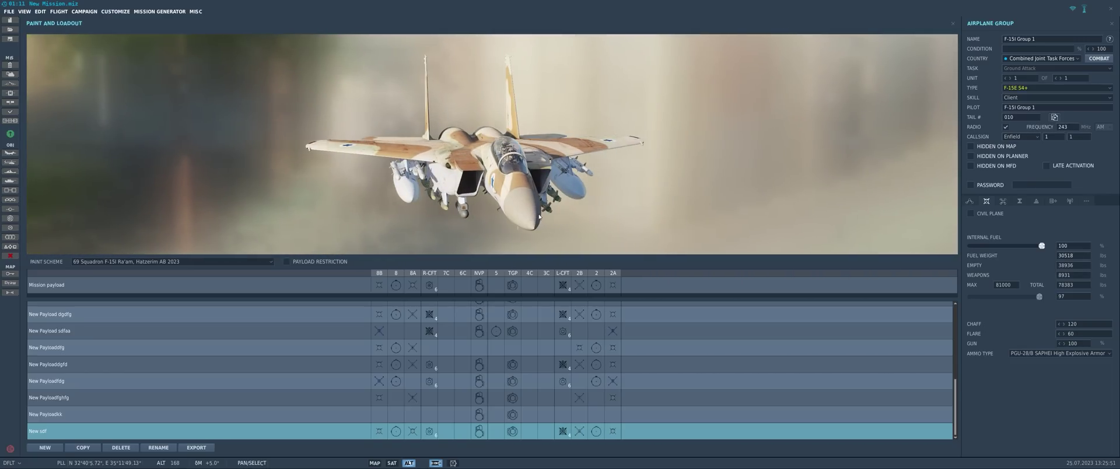
Equip station 8A of the selected payload with the AIM-9M Sidewinder IR AAM.
{"action": "right_click", "coordinate": [412, 431]}
{"action": "mouse_move", "coordinate": [466, 433]}
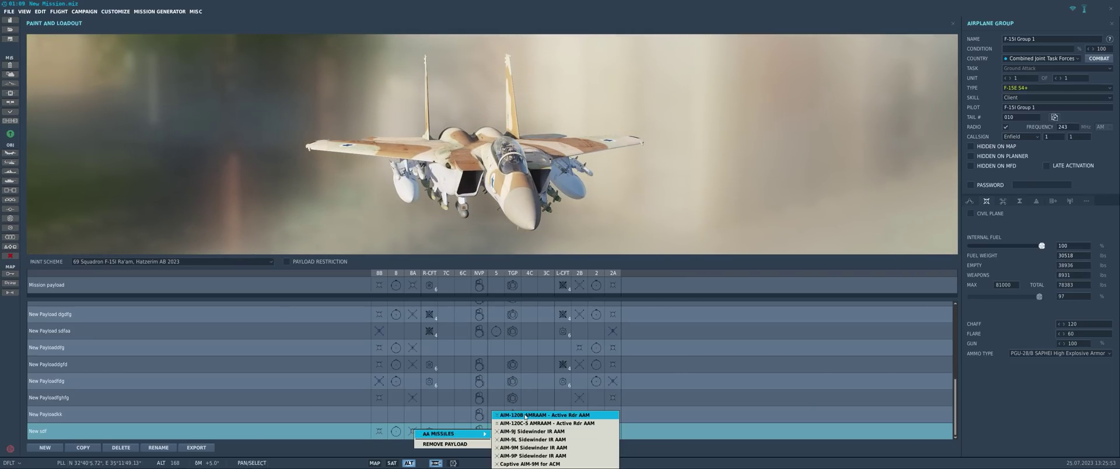
{"action": "left_click", "coordinate": [528, 447]}
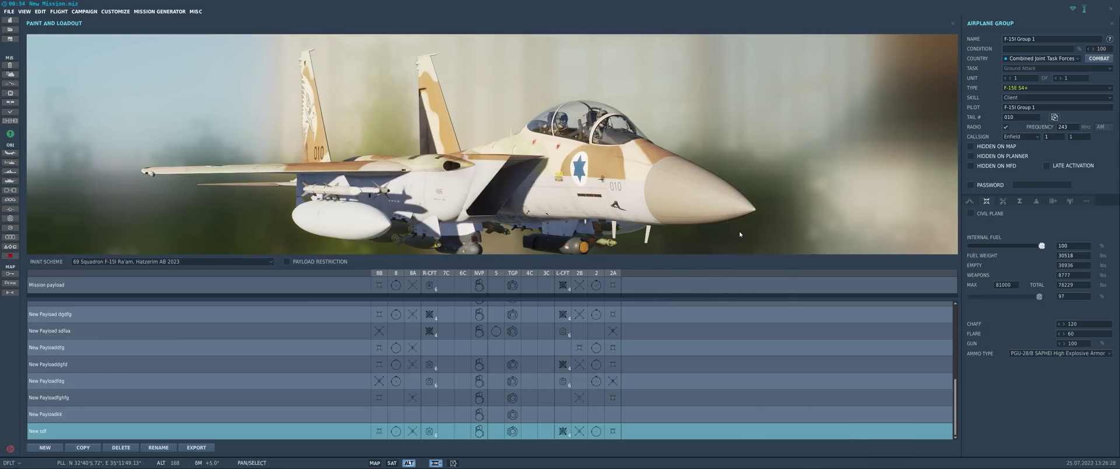
Turn on payload restriction and forbid the AIM-120B and AIM-120C-5 AMRAAM on stations 8A and 2B.
{"action": "left_click", "coordinate": [286, 261]}
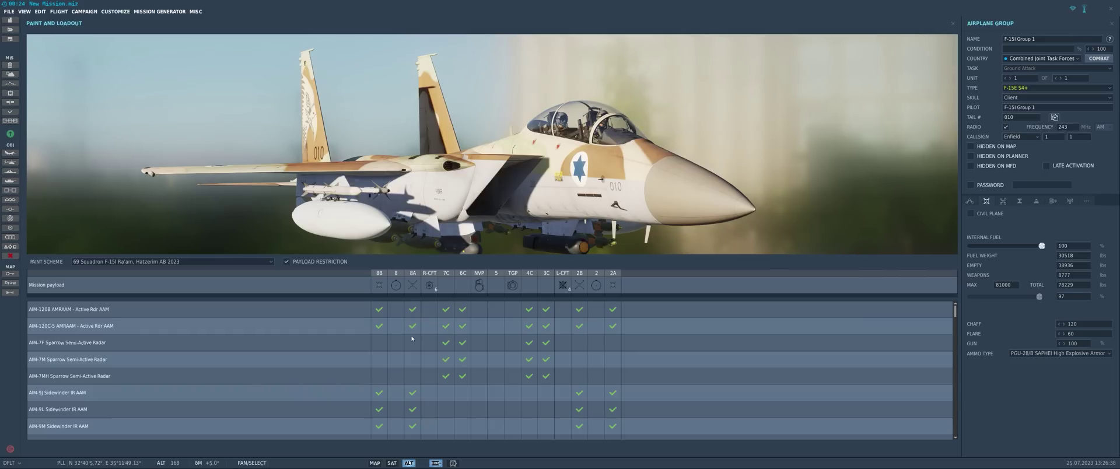
{"action": "left_click", "coordinate": [413, 309]}
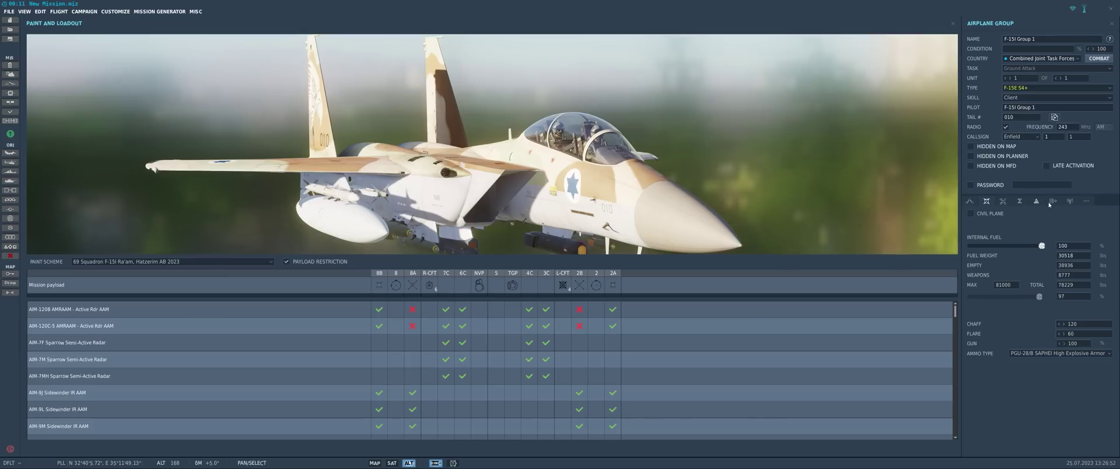
Enable the AN/AVS-9 NVG equipment and the cold aircraft GC alignment requirement in the aircraft's additional properties.
{"action": "left_click", "coordinate": [1086, 201]}
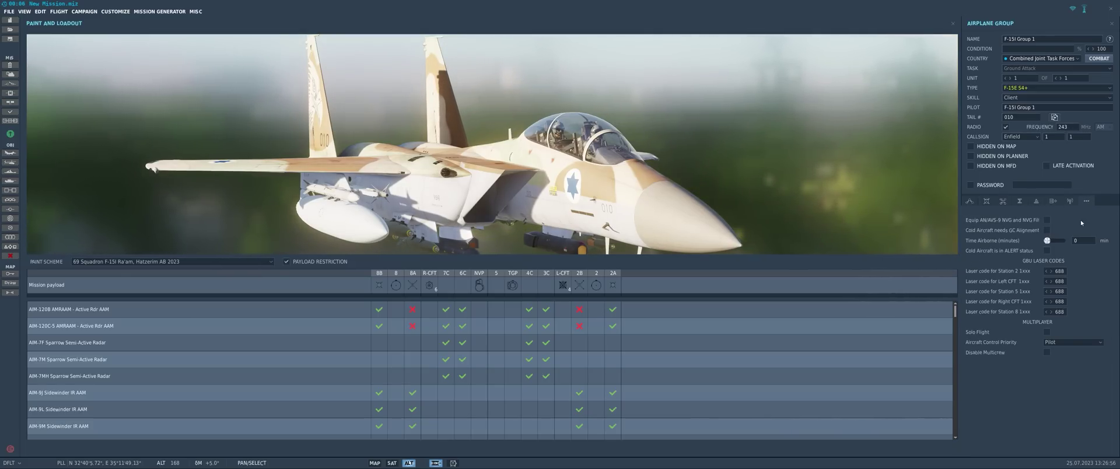
{"action": "left_click", "coordinate": [1047, 220]}
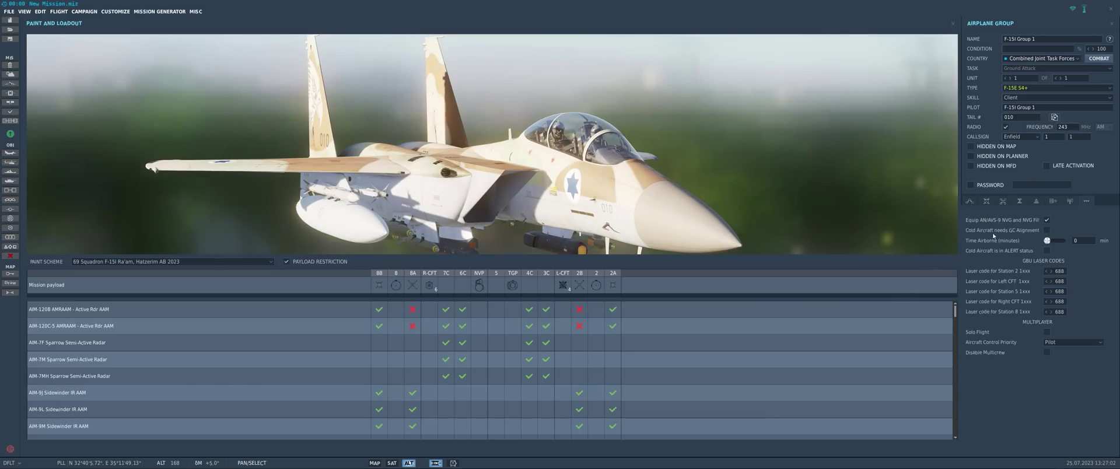
{"action": "left_click", "coordinate": [1037, 231]}
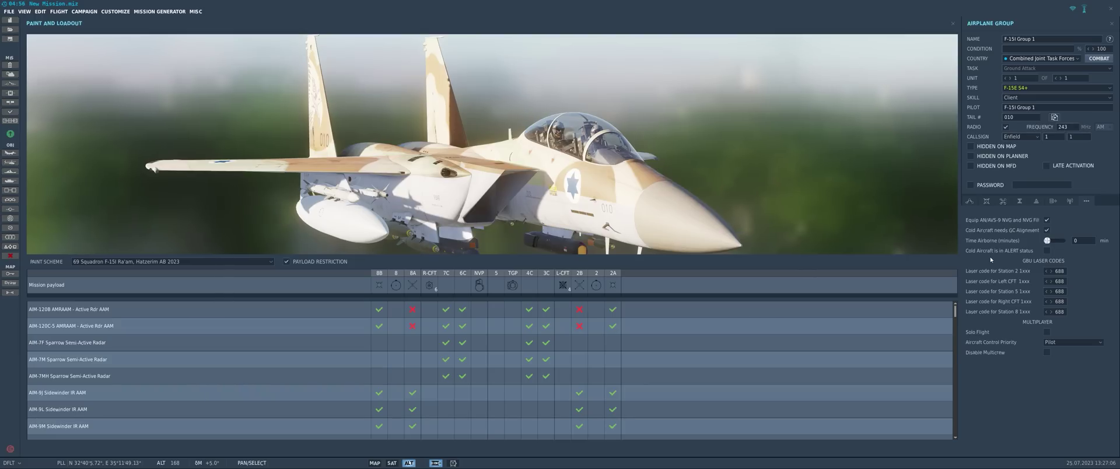
Set the GBU laser codes of all five stations to 566 and the aircraft control priority to Equally Responsible.
{"action": "left_click", "coordinate": [1059, 272]}
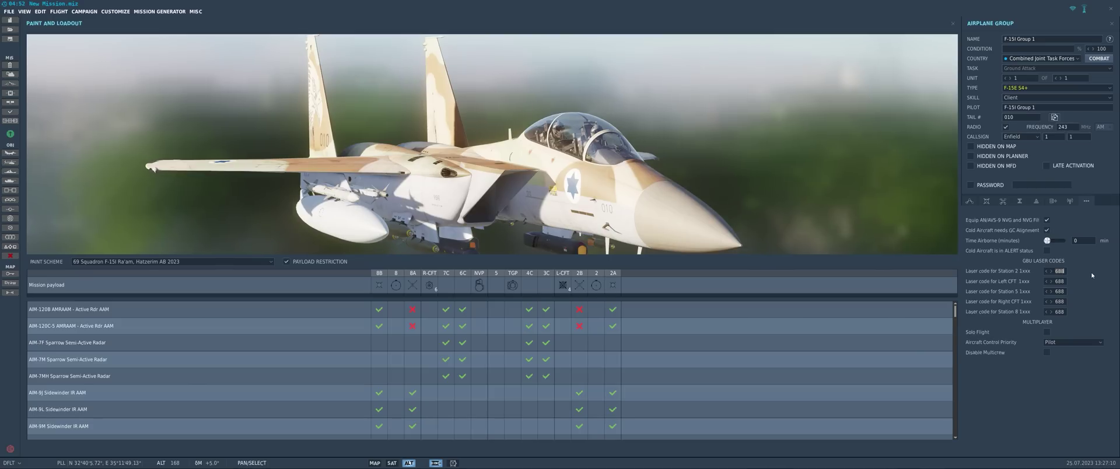
{"action": "type", "text": "566"}
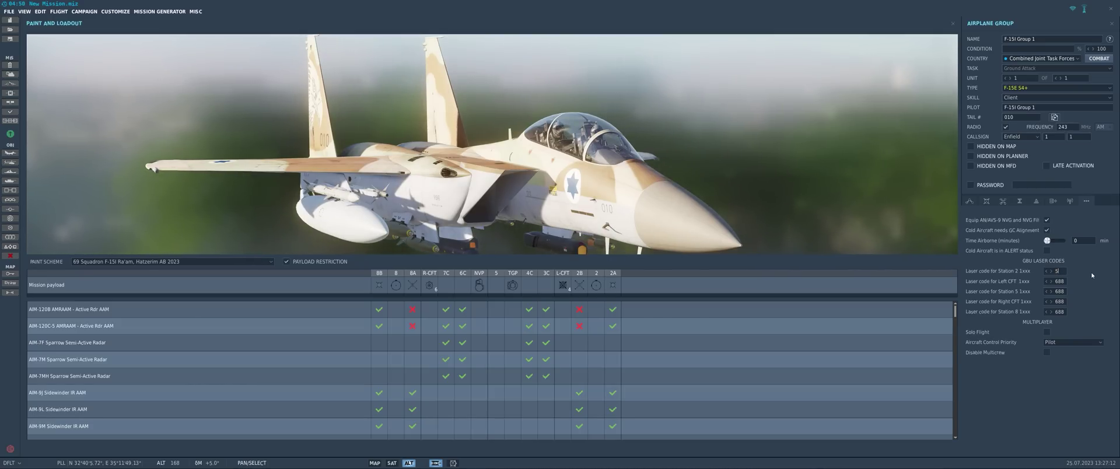
{"action": "left_click", "coordinate": [1058, 281]}
{"action": "type", "text": "566"}
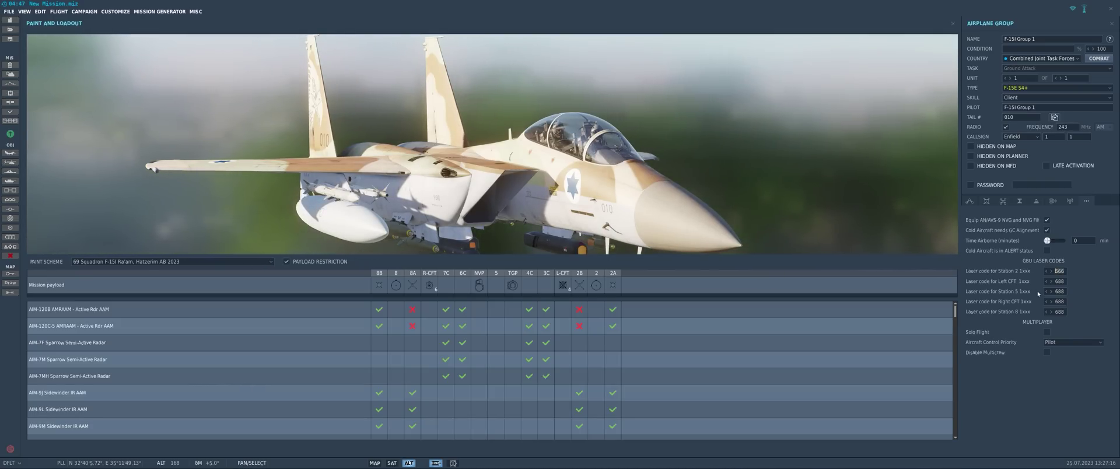
{"action": "key", "text": "Tab"}
{"action": "type", "text": "566"}
{"action": "key", "text": "Tab"}
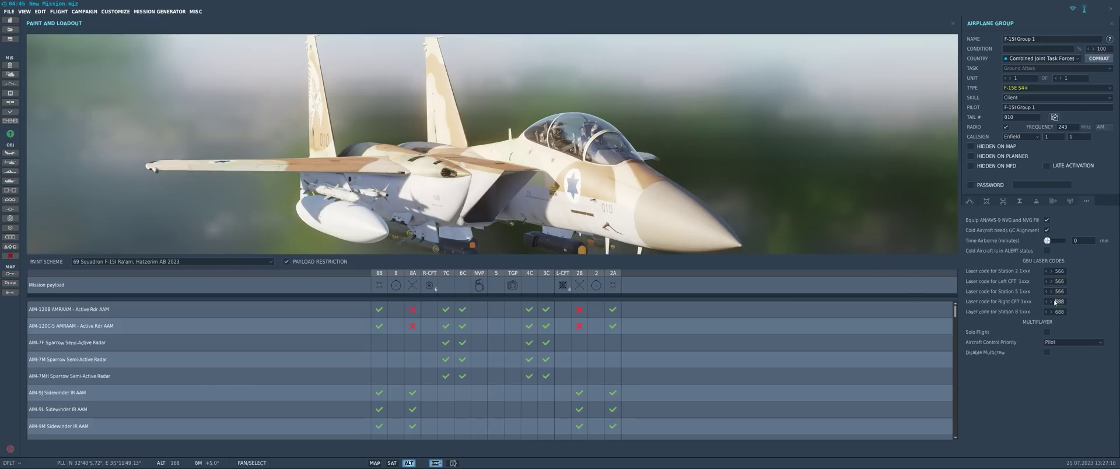
{"action": "type", "text": "566"}
{"action": "key", "text": "Tab"}
{"action": "type", "text": "566"}
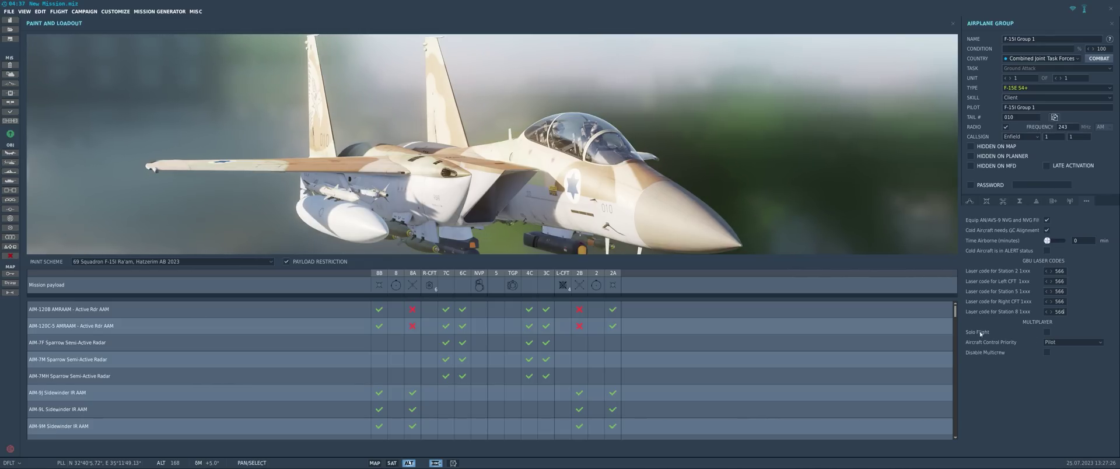
{"action": "left_click", "coordinate": [1057, 342]}
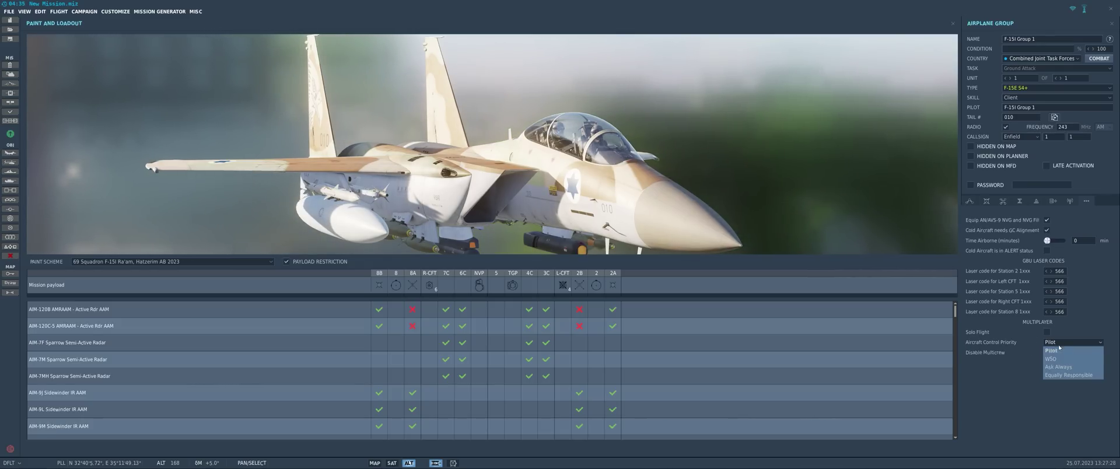
{"action": "left_click", "coordinate": [1058, 375]}
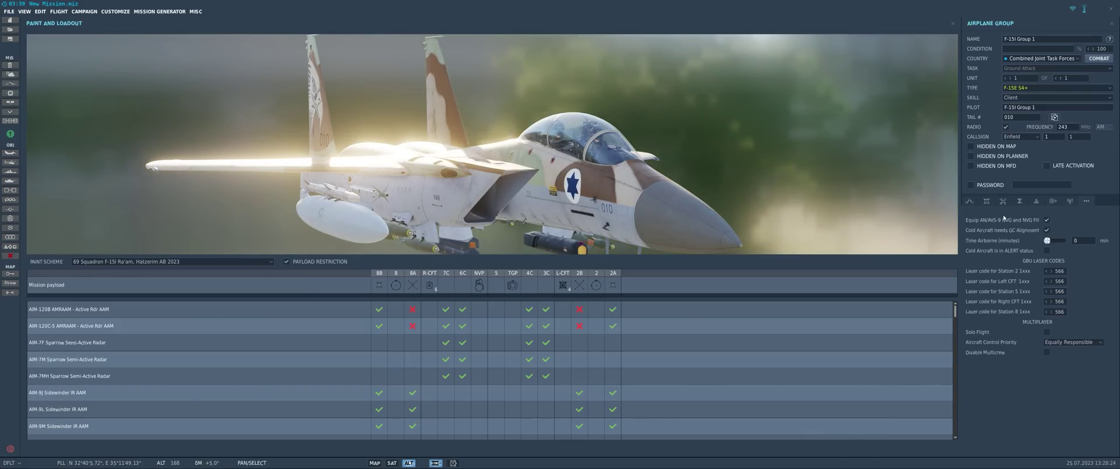
Look through the group's remaining settings pages, including the navigation options and the UHF and V/UHF radio channel presets.
{"action": "left_click", "coordinate": [986, 201]}
{"action": "left_click", "coordinate": [986, 201]}
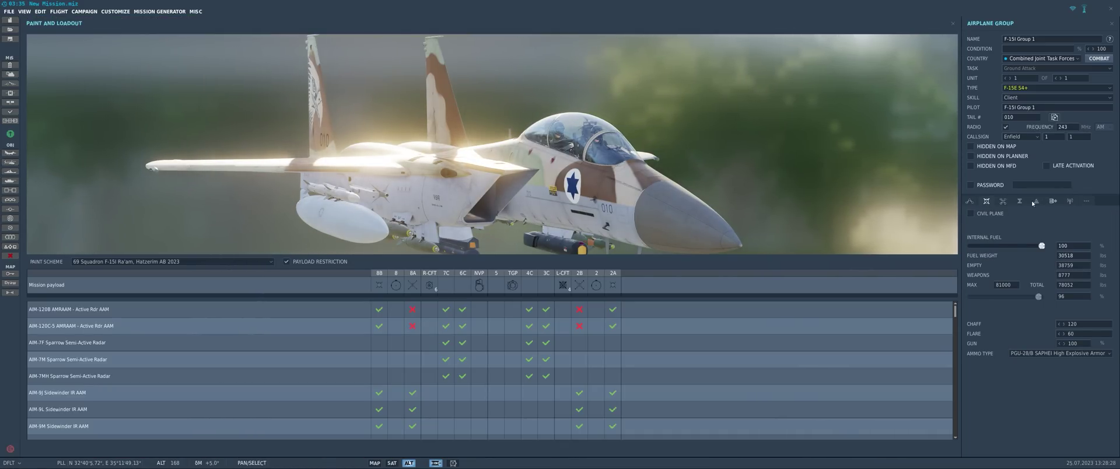
{"action": "left_click", "coordinate": [1002, 201]}
{"action": "left_click", "coordinate": [1019, 201]}
{"action": "left_click", "coordinate": [1052, 202]}
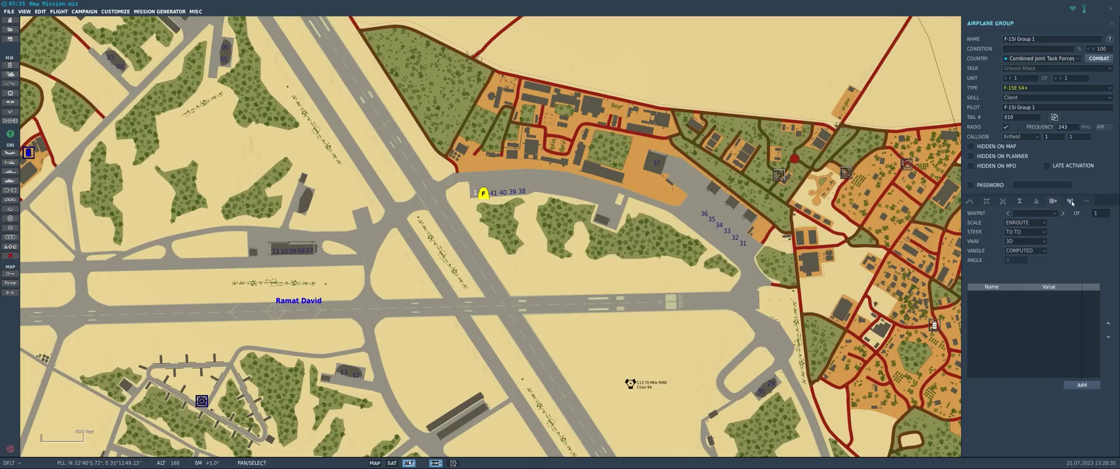
{"action": "left_click", "coordinate": [1033, 202]}
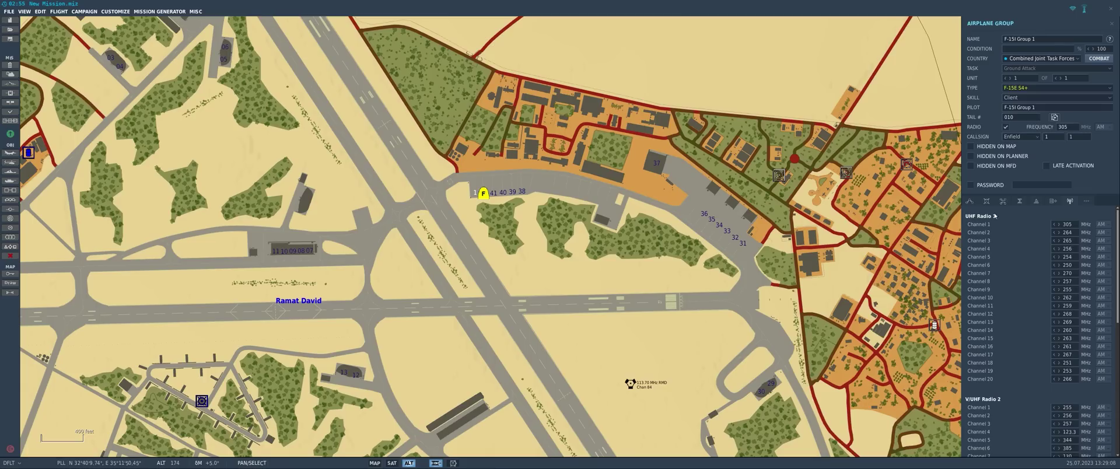
Increase F-15I Group 1 at Ramat David to four aircraft.
{"action": "left_click", "coordinate": [1002, 200]}
{"action": "left_click", "coordinate": [968, 202]}
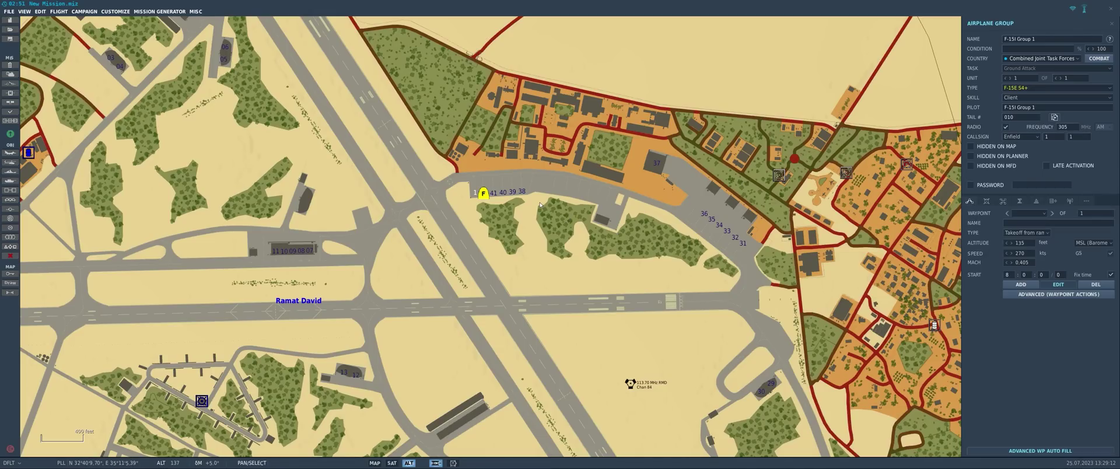
{"action": "left_click", "coordinate": [498, 202]}
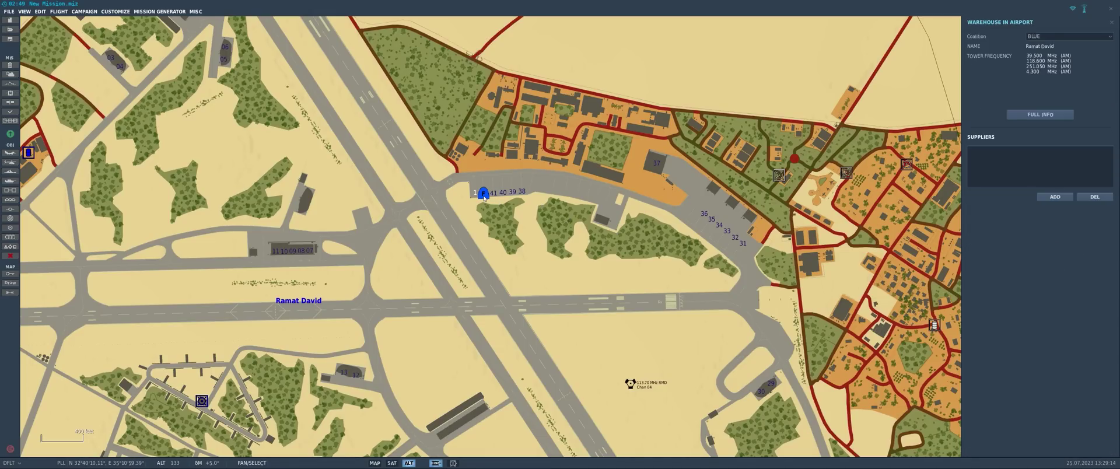
{"action": "left_click", "coordinate": [484, 196]}
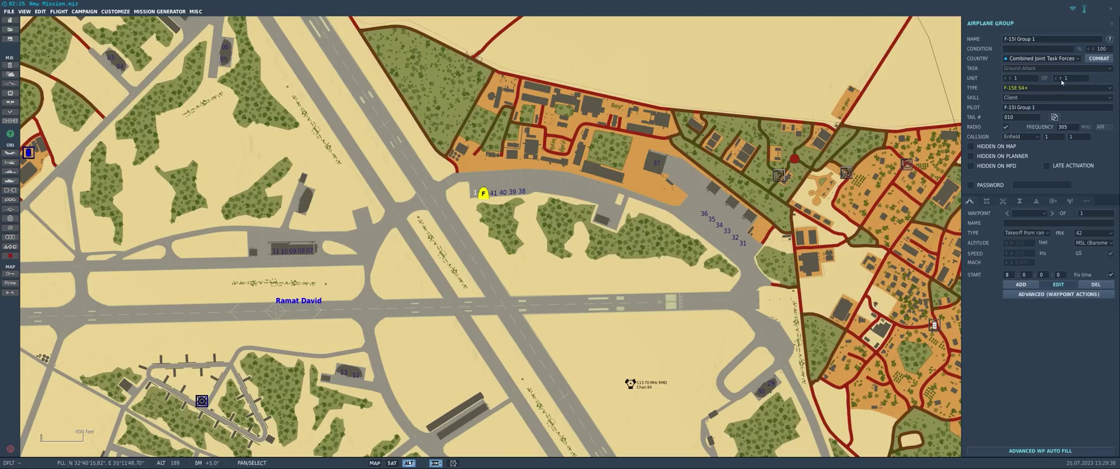
{"action": "left_click", "coordinate": [539, 193]}
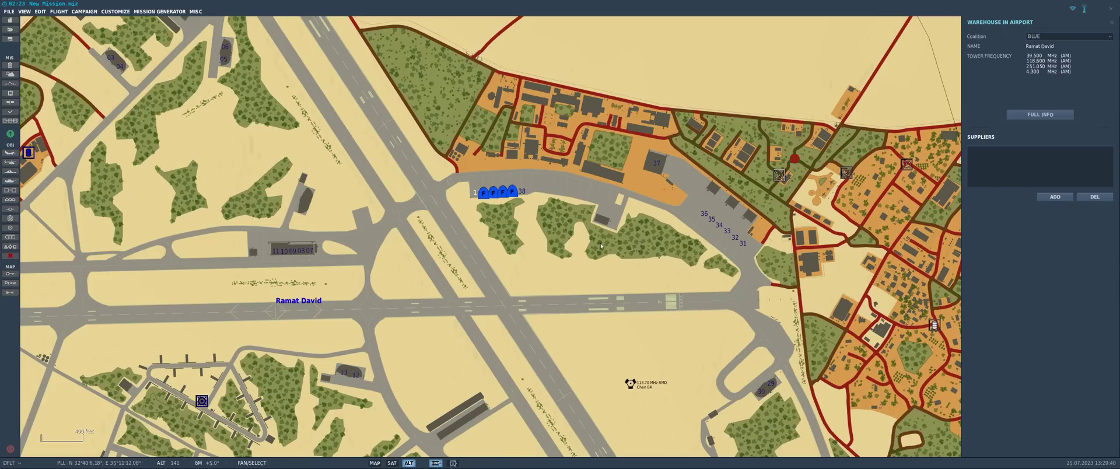
Place a second airplane group on the ramp near parking spot 35, with type F-15E S4+ and name F-15I Group 2.
{"action": "left_click", "coordinate": [9, 153]}
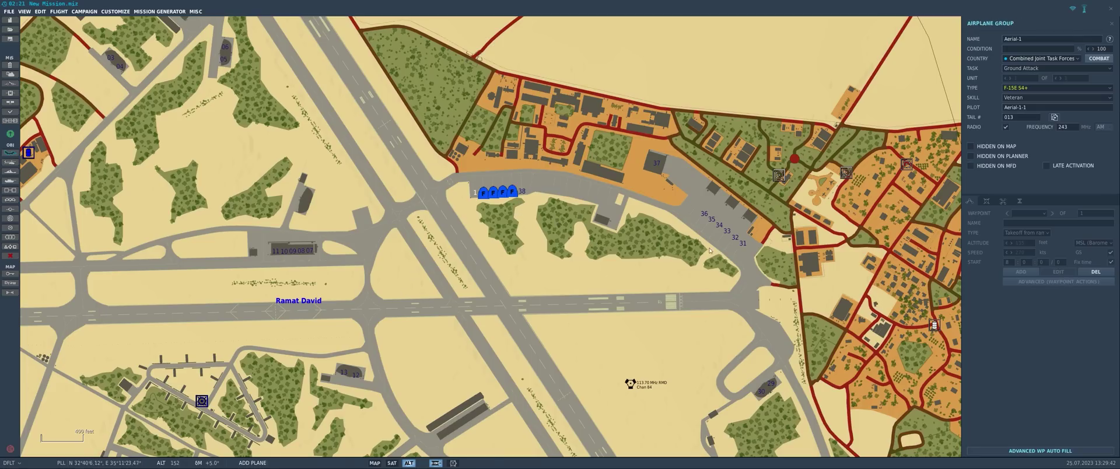
{"action": "left_click", "coordinate": [709, 222]}
{"action": "left_click", "coordinate": [1078, 90]}
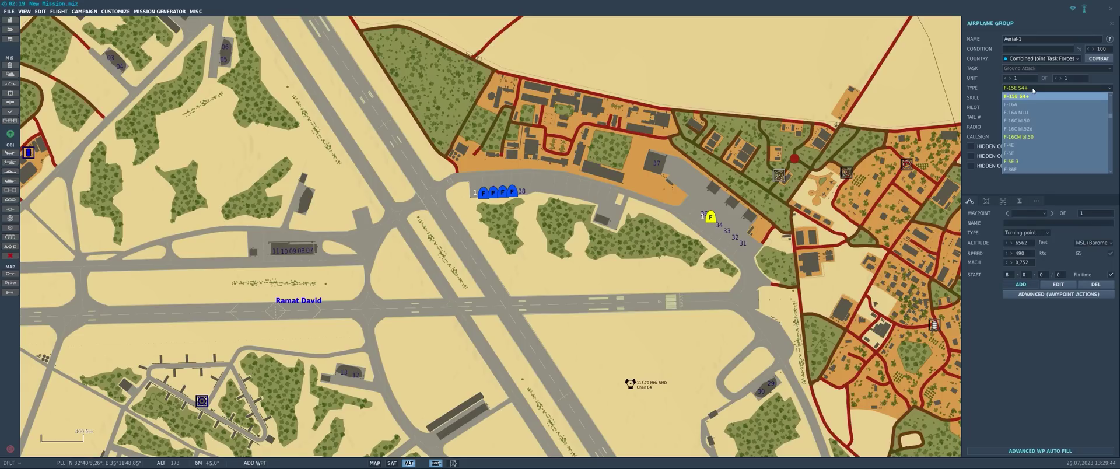
{"action": "left_click", "coordinate": [1008, 99]}
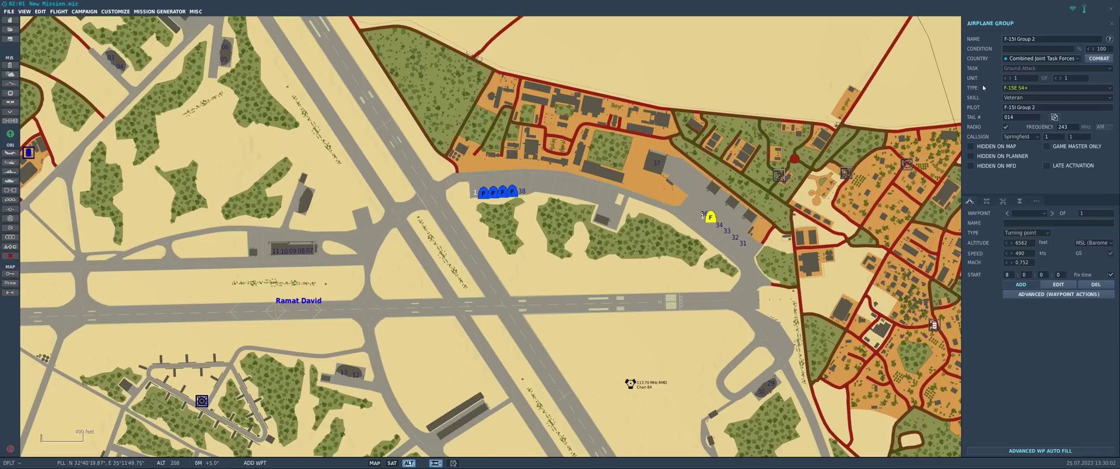
Set F-15I Group 2 to take off from ramp at parking spot 35 and increase it to four aircraft.
{"action": "left_click", "coordinate": [1025, 233]}
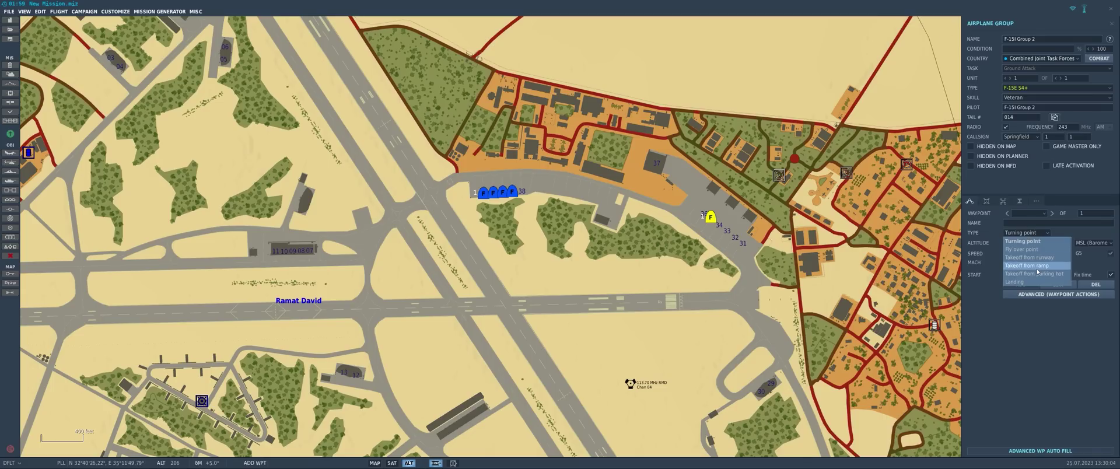
{"action": "left_click", "coordinate": [1009, 246]}
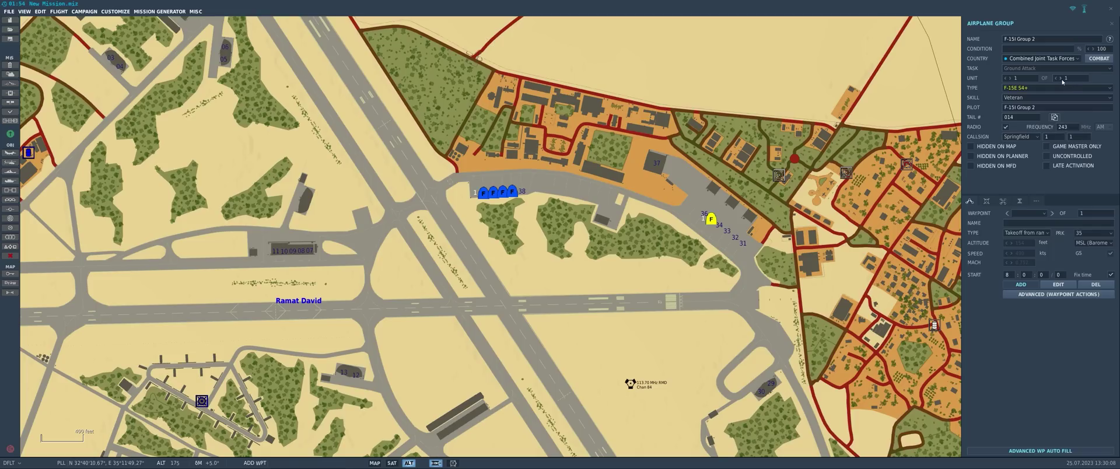
{"action": "scroll", "coordinate": [1063, 79], "scroll_direction": "up", "scroll_amount": 3}
{"action": "left_click", "coordinate": [985, 201]}
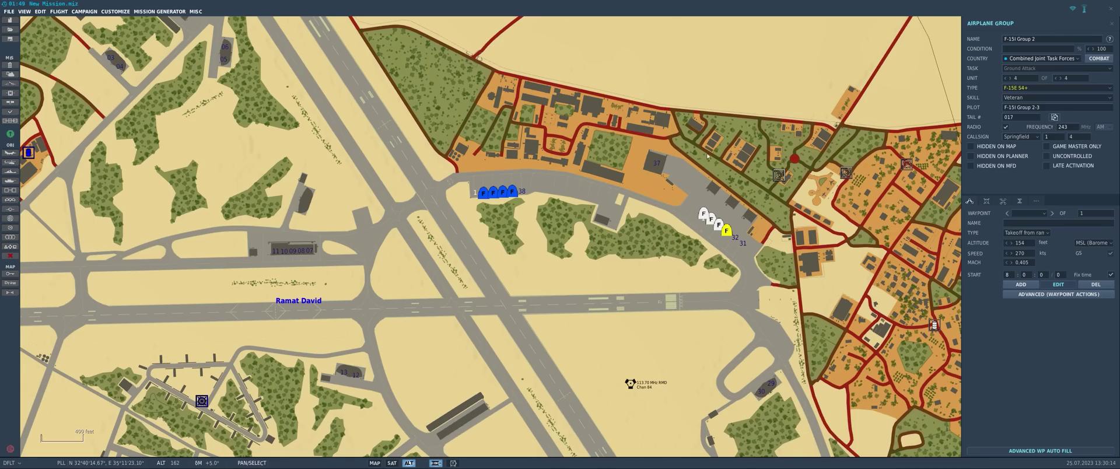
{"action": "left_click", "coordinate": [558, 225]}
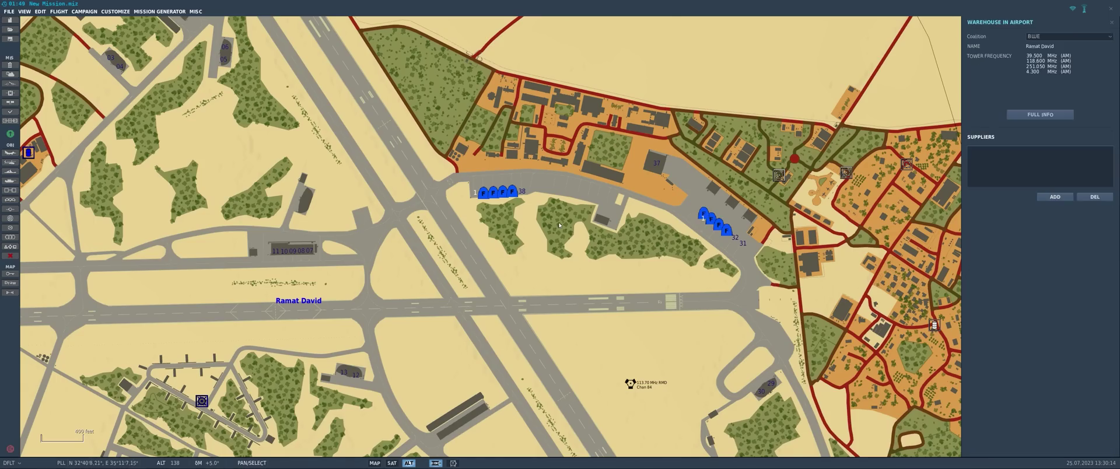
Review the additional properties of F-15I Group 1's lead aircraft and open its copy settings dialog.
{"action": "left_click", "coordinate": [483, 193]}
{"action": "left_click", "coordinate": [483, 198]}
{"action": "left_click", "coordinate": [484, 196]}
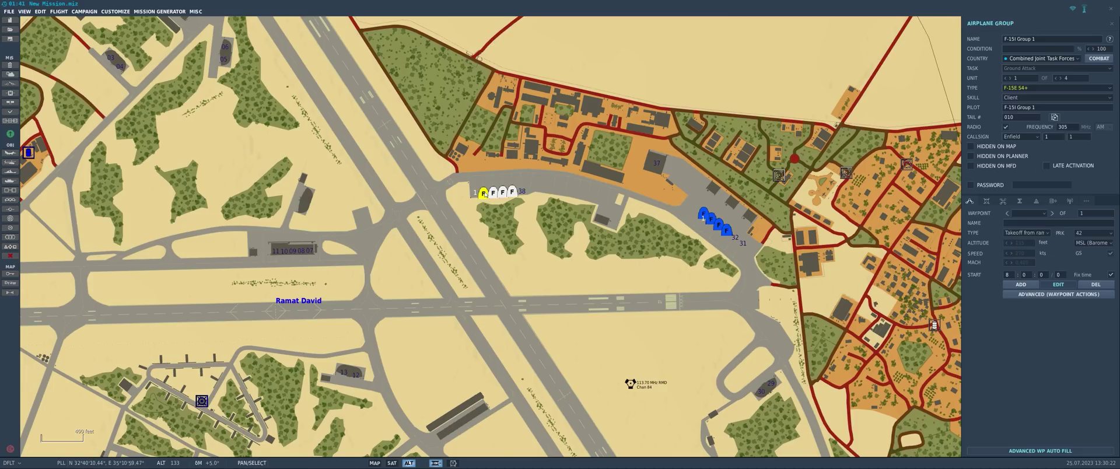
{"action": "left_click", "coordinate": [1087, 203]}
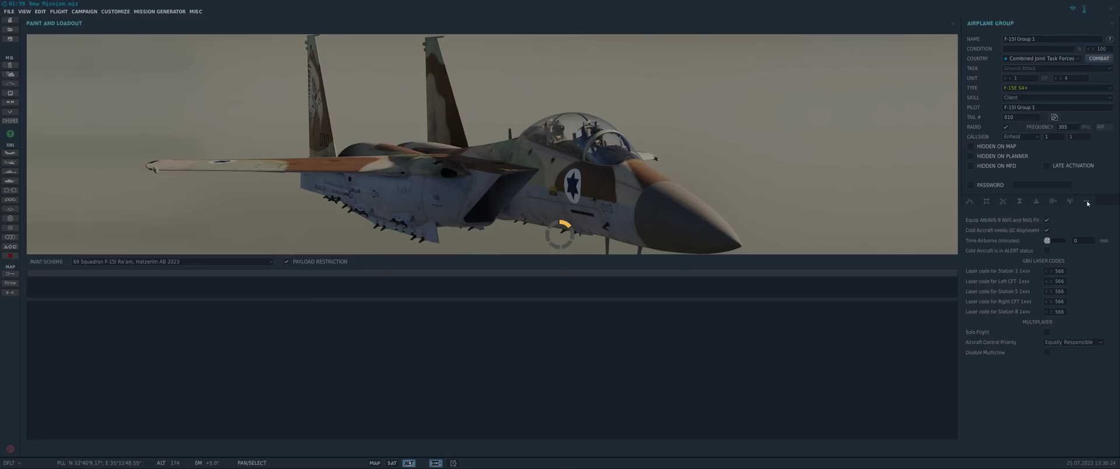
{"action": "left_click", "coordinate": [970, 200]}
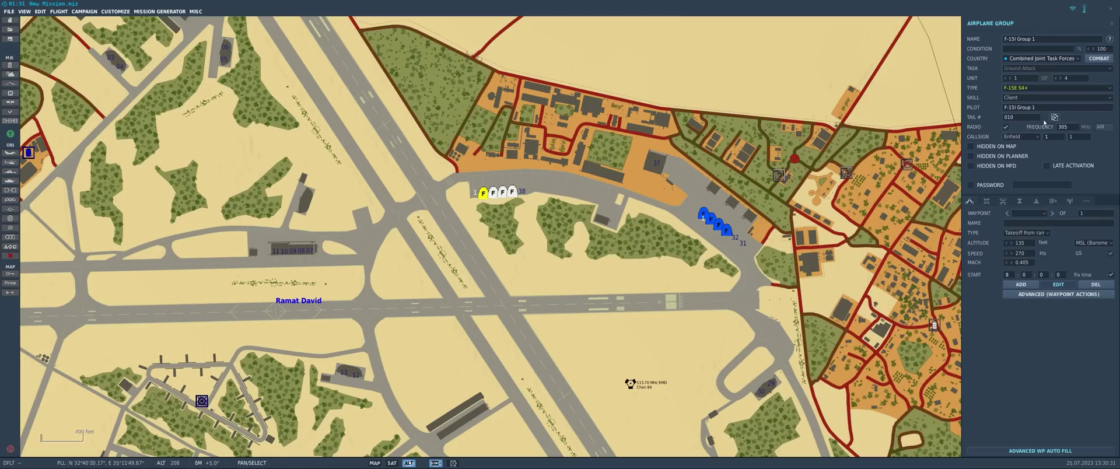
{"action": "left_click", "coordinate": [1055, 118]}
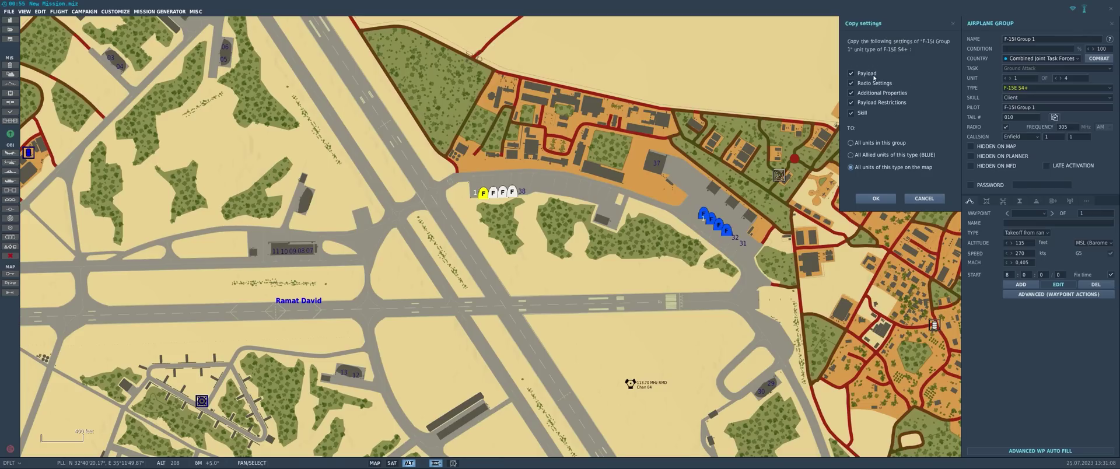
Copy the lead aircraft's payload, payload restrictions and skill to all units of this type on the map.
{"action": "left_click", "coordinate": [850, 74]}
{"action": "left_click", "coordinate": [851, 82]}
{"action": "left_click", "coordinate": [850, 93]}
{"action": "left_click", "coordinate": [850, 103]}
{"action": "left_click", "coordinate": [850, 113]}
{"action": "left_click", "coordinate": [850, 83]}
{"action": "left_click", "coordinate": [850, 92]}
{"action": "left_click", "coordinate": [875, 199]}
{"action": "left_click", "coordinate": [891, 207]}
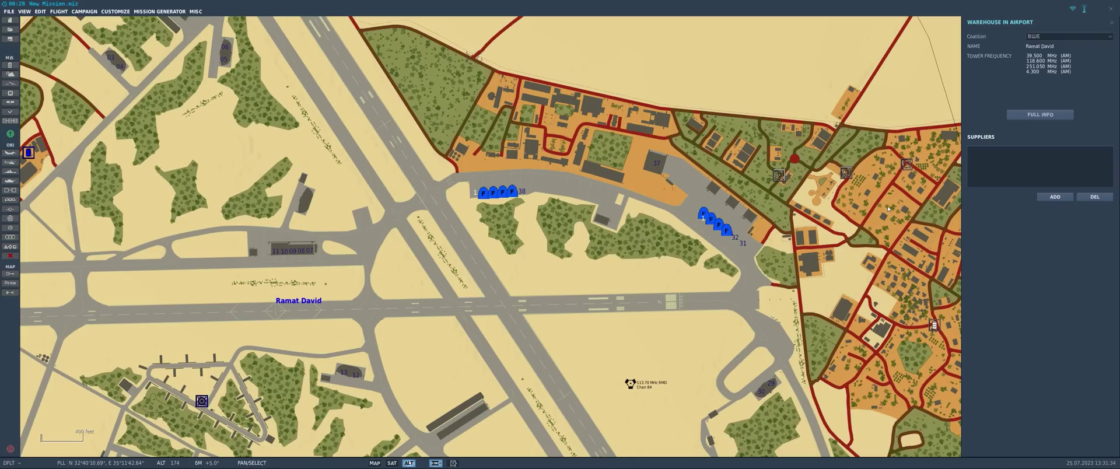
Check the payload, radio presets and additional properties of the second aircraft in F-15I Group 2.
{"action": "left_click", "coordinate": [704, 215]}
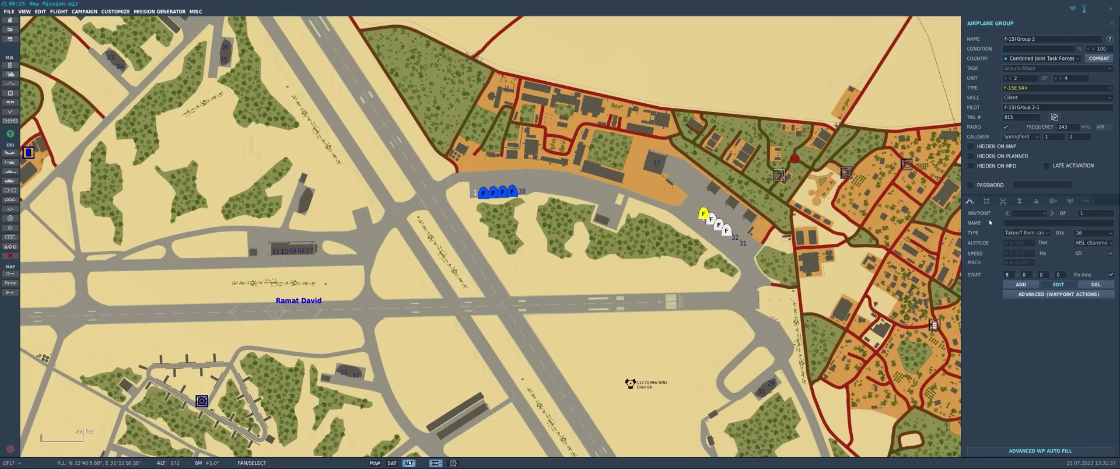
{"action": "left_click", "coordinate": [986, 200]}
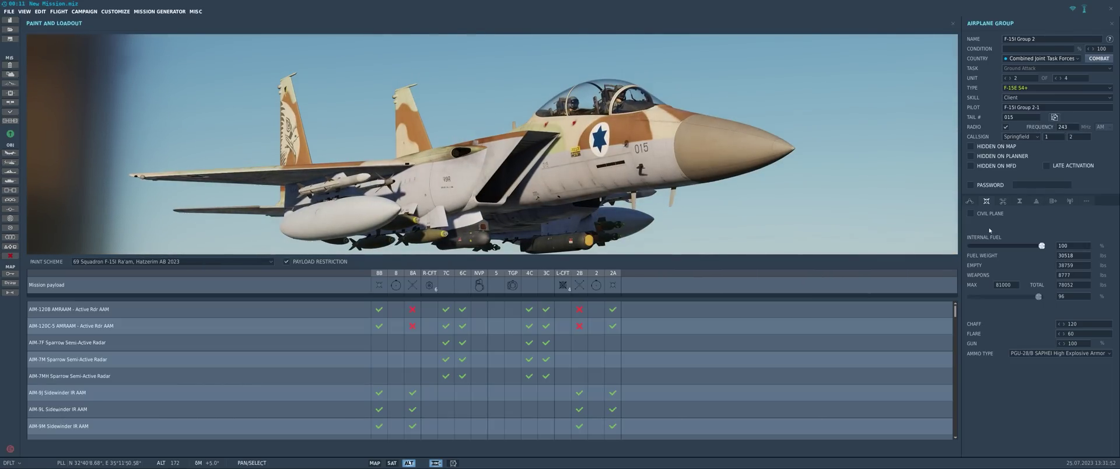
{"action": "left_click", "coordinate": [1070, 201]}
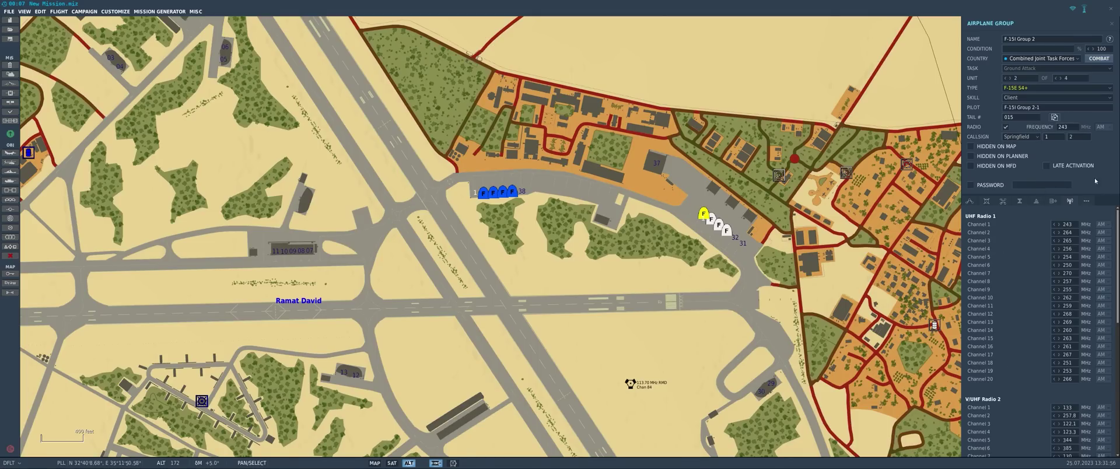
{"action": "left_click", "coordinate": [1086, 201]}
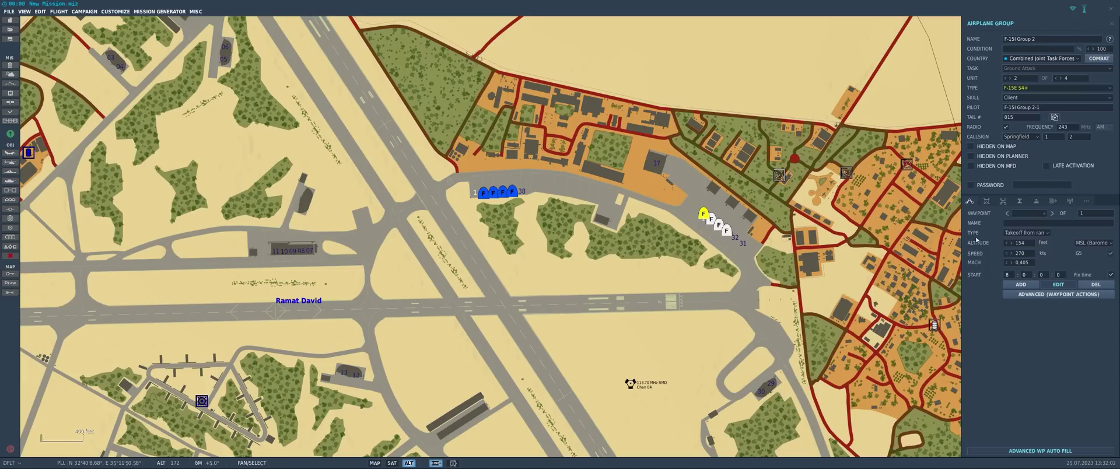
{"action": "left_click", "coordinate": [733, 195]}
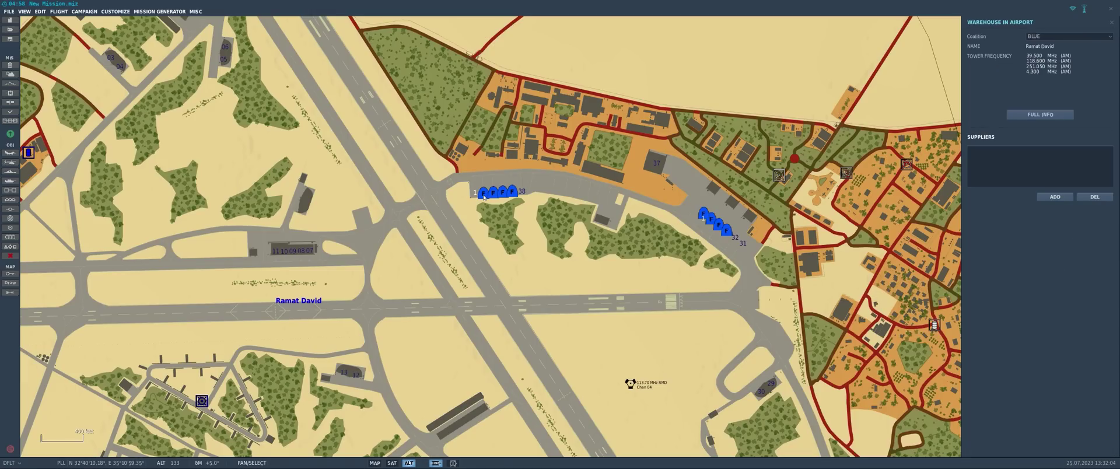
Copy all settings of F-15I Group 1's lead aircraft, including Radio Settings, to all units of this type on the map.
{"action": "left_click", "coordinate": [484, 194]}
{"action": "left_click", "coordinate": [968, 139]}
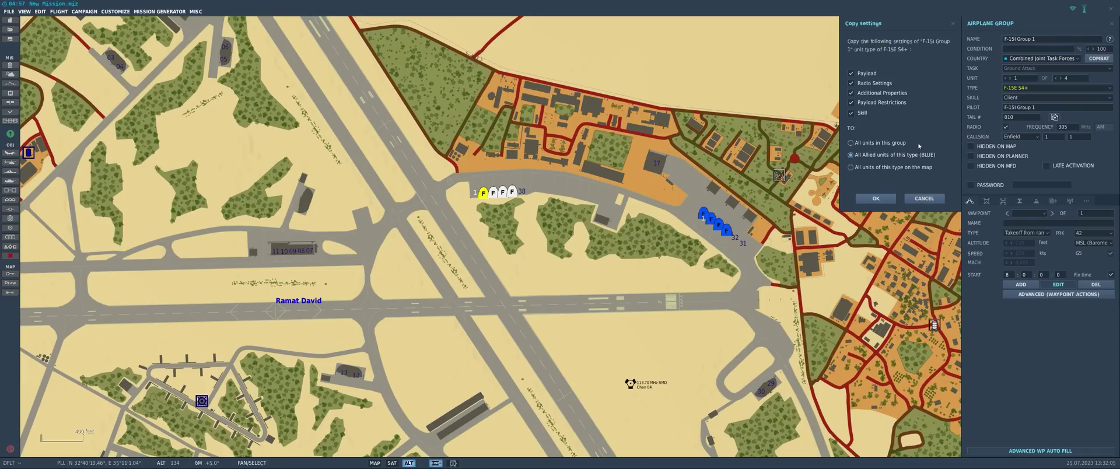
{"action": "left_click", "coordinate": [855, 84]}
{"action": "left_click", "coordinate": [875, 198]}
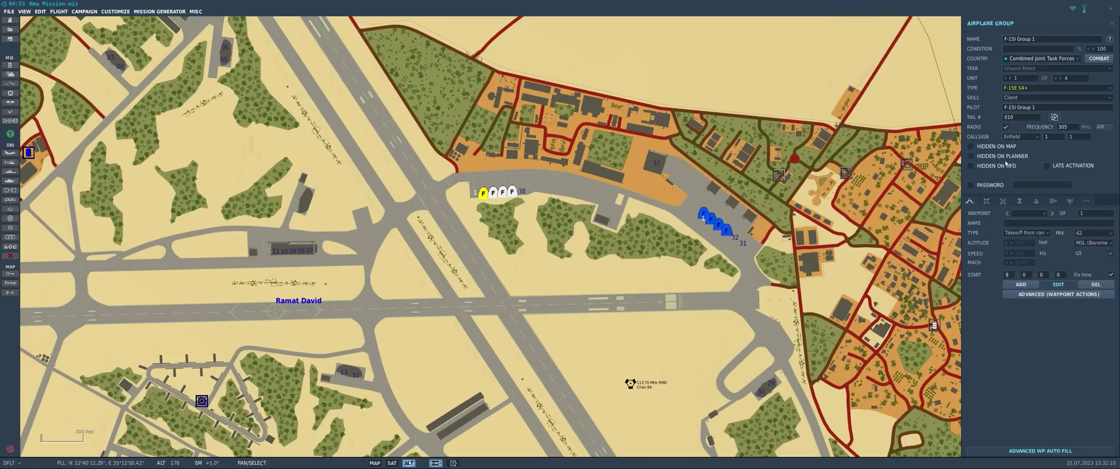
{"action": "left_click", "coordinate": [1054, 117]}
{"action": "left_click", "coordinate": [1053, 117]}
{"action": "left_click", "coordinate": [1054, 117]}
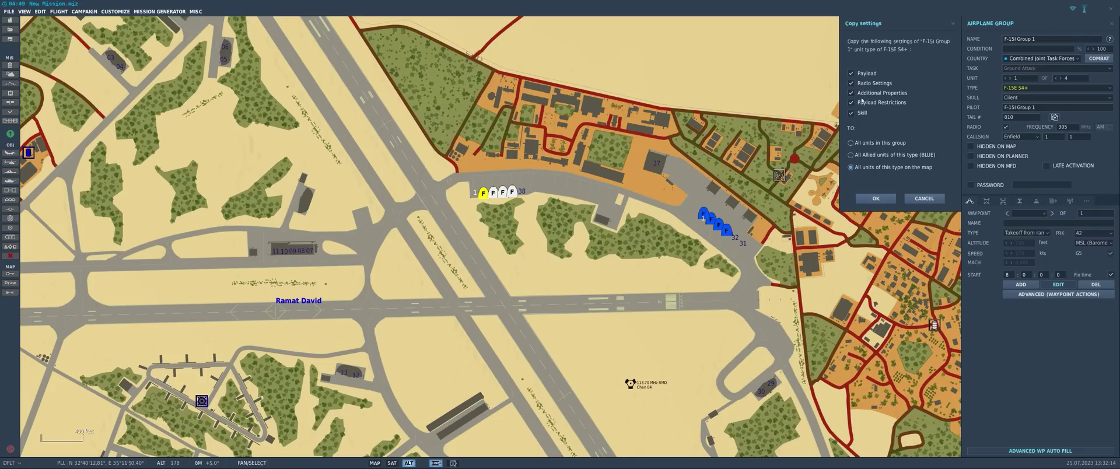
{"action": "left_click", "coordinate": [874, 198]}
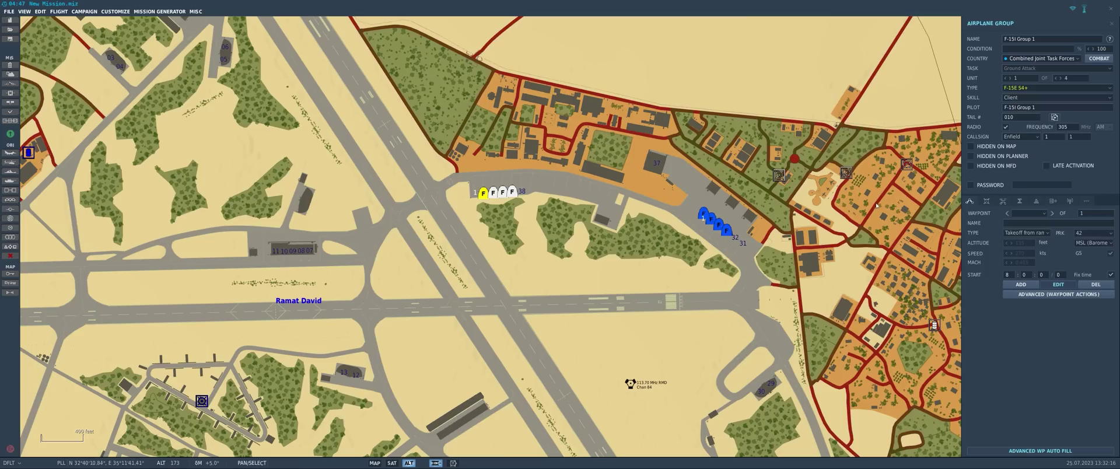
Check the radio presets, additional properties, payload and restrictions of F-15I Group 2's lead aircraft, and view both groups on the map.
{"action": "left_click", "coordinate": [519, 208]}
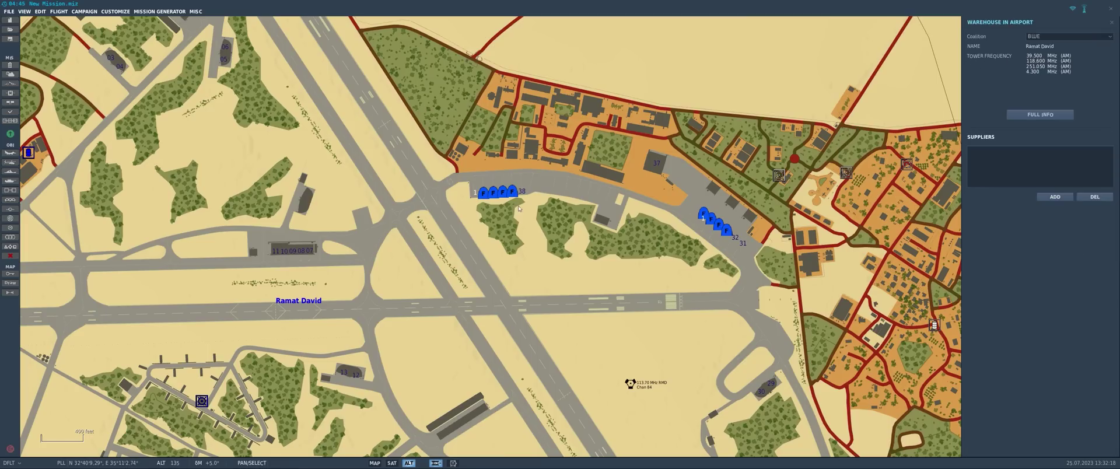
{"action": "left_click", "coordinate": [711, 222]}
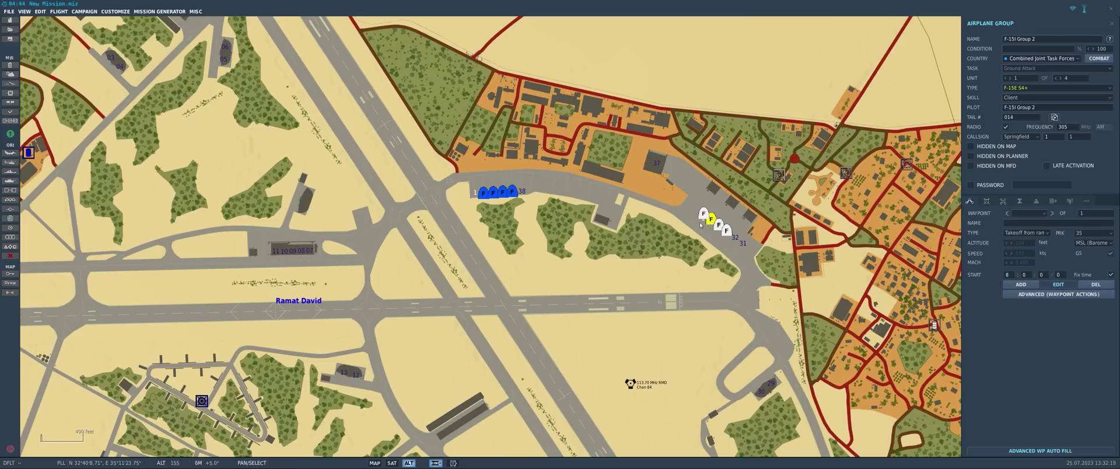
{"action": "left_click", "coordinate": [1071, 201]}
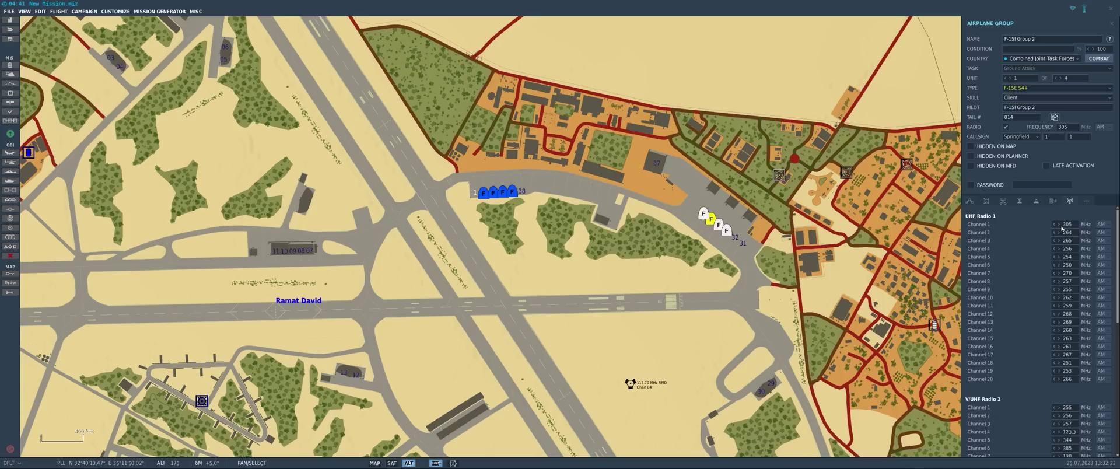
{"action": "scroll", "coordinate": [993, 241], "scroll_direction": "down", "scroll_amount": 5}
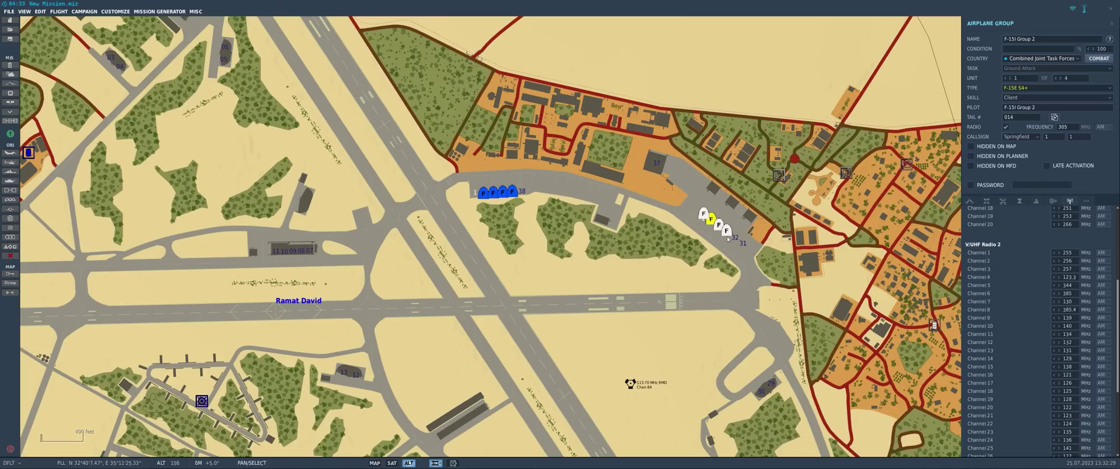
{"action": "left_click", "coordinate": [1003, 201]}
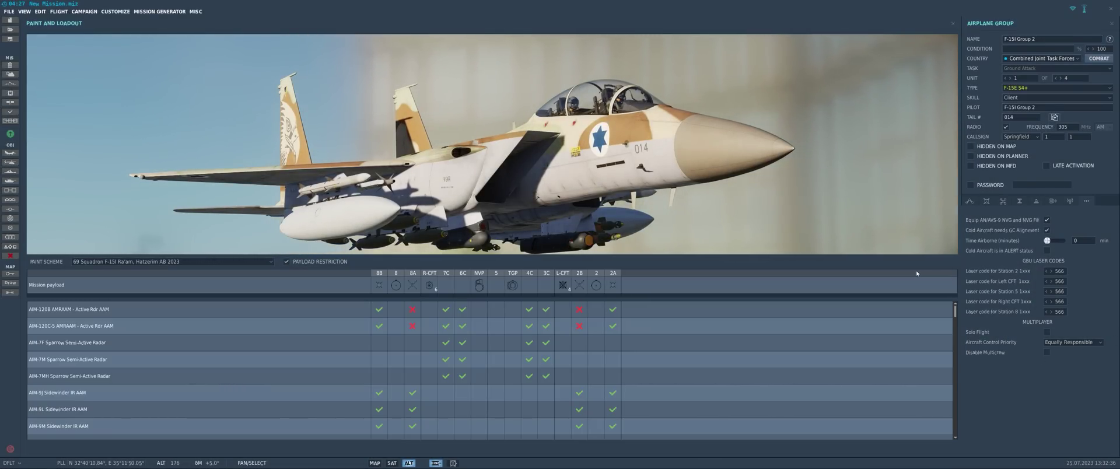
{"action": "left_click", "coordinate": [993, 202]}
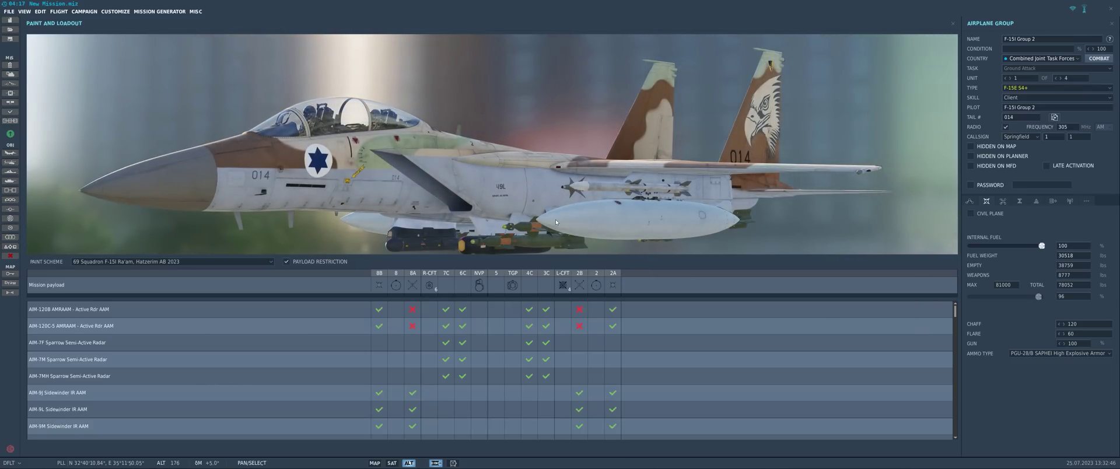
{"action": "left_click", "coordinate": [953, 24]}
{"action": "left_click", "coordinate": [612, 184]}
{"action": "scroll", "coordinate": [612, 175], "scroll_direction": "down", "scroll_amount": 8}
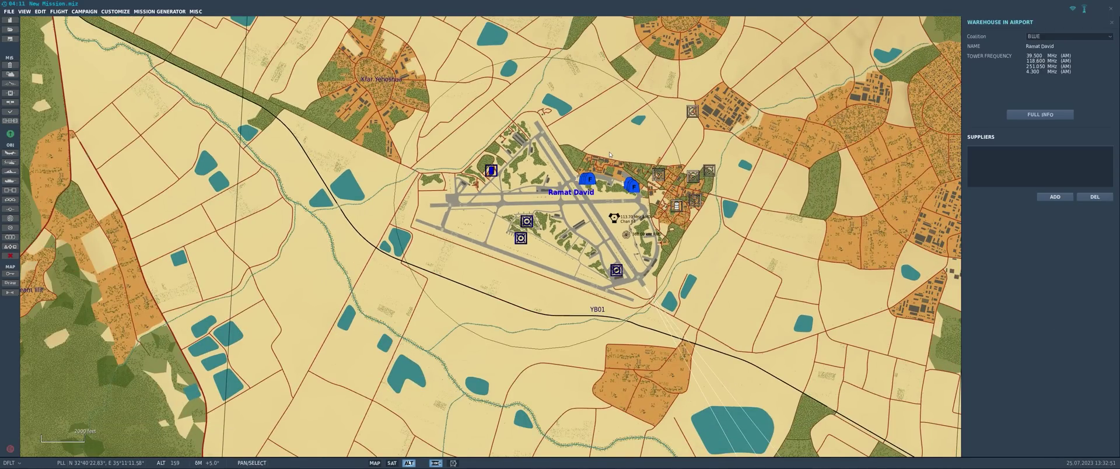
{"action": "left_click_drag", "start_coordinate": [623, 150], "coordinate": [594, 184]}
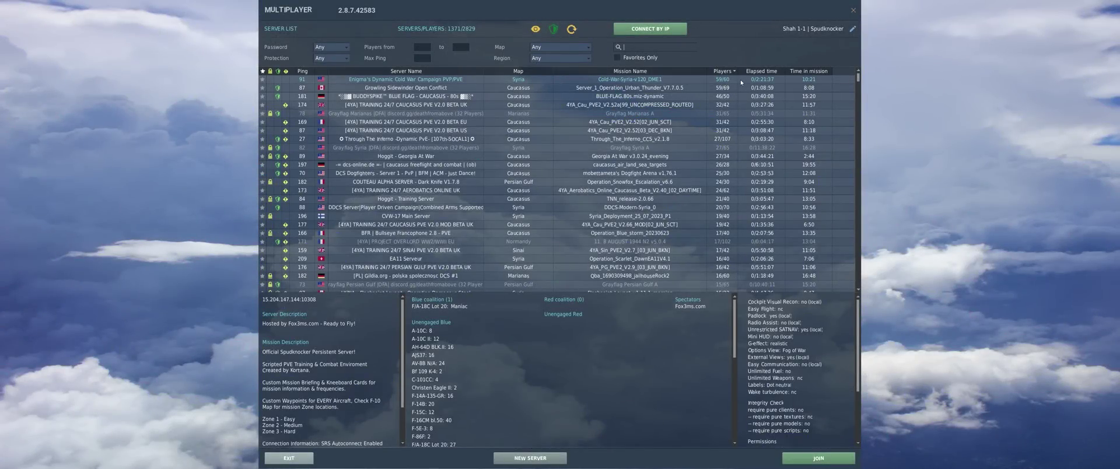
Search the multiplayer server list for "spud" and join Spudknocker's Mission Server.
{"action": "type", "text": "spud"}
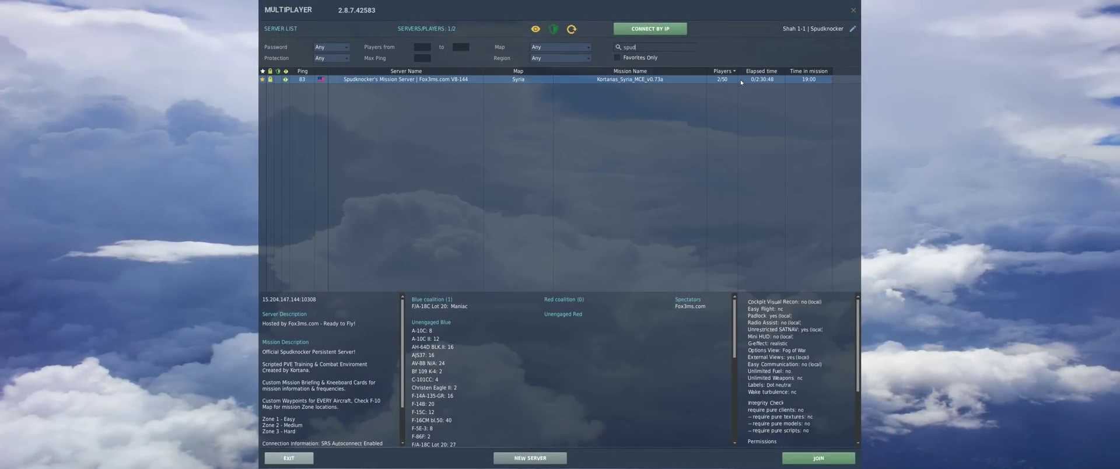
{"action": "double_click", "coordinate": [406, 79]}
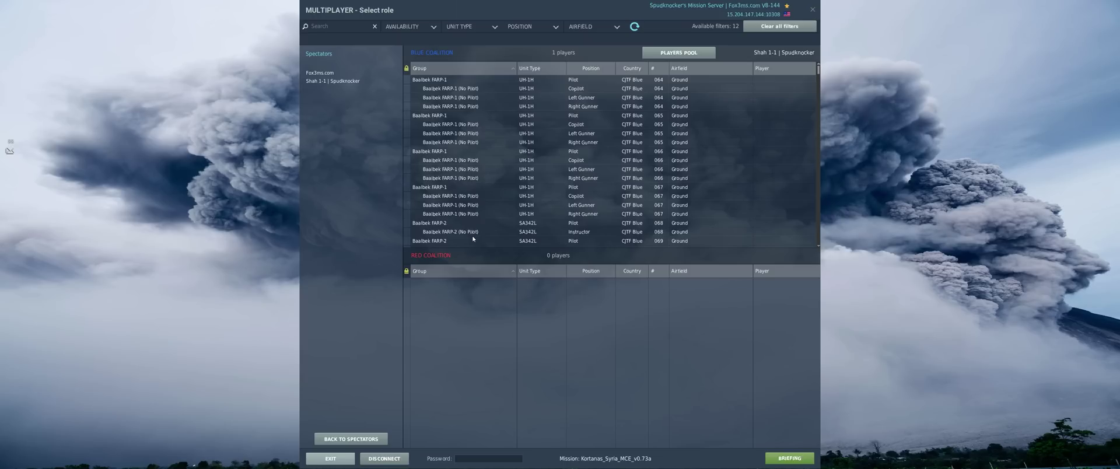
Look through the Blue Coalition role list and filter it by availability to Available and Vacant slots.
{"action": "scroll", "coordinate": [490, 142], "scroll_direction": "down", "scroll_amount": 10}
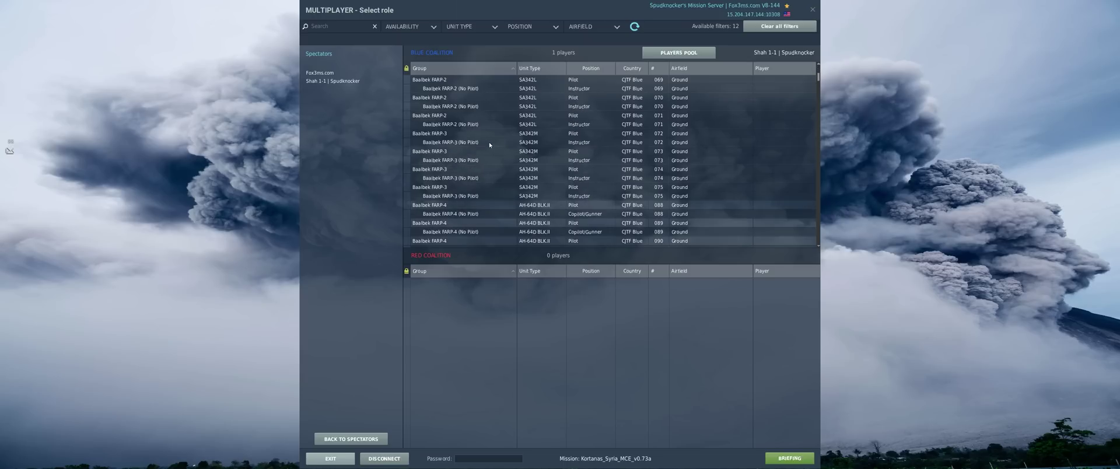
{"action": "scroll", "coordinate": [490, 143], "scroll_direction": "down", "scroll_amount": 15}
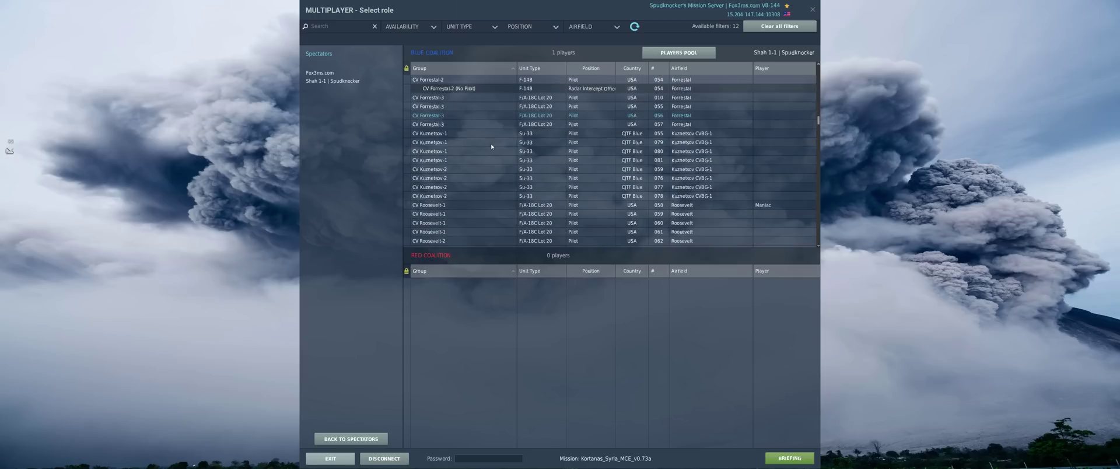
{"action": "scroll", "coordinate": [494, 152], "scroll_direction": "up", "scroll_amount": 8}
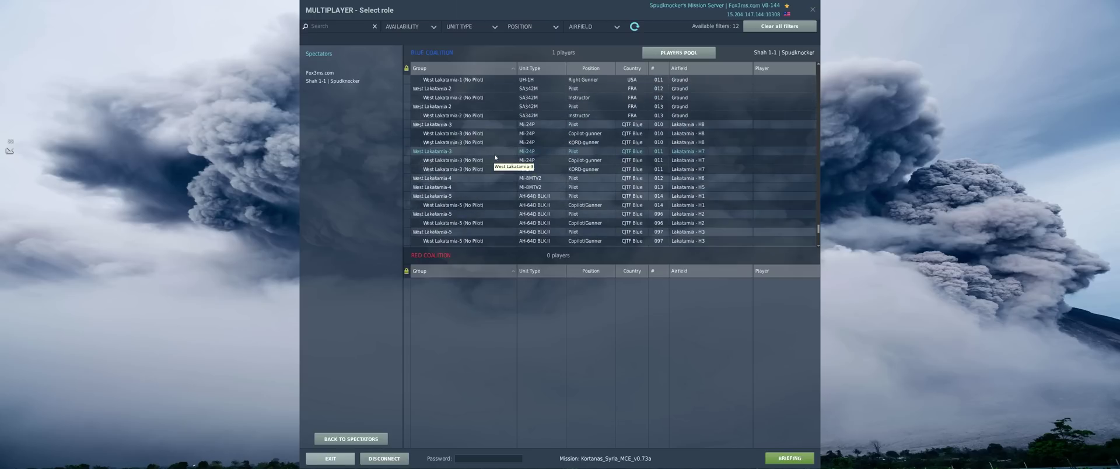
{"action": "scroll", "coordinate": [495, 155], "scroll_direction": "up", "scroll_amount": 8}
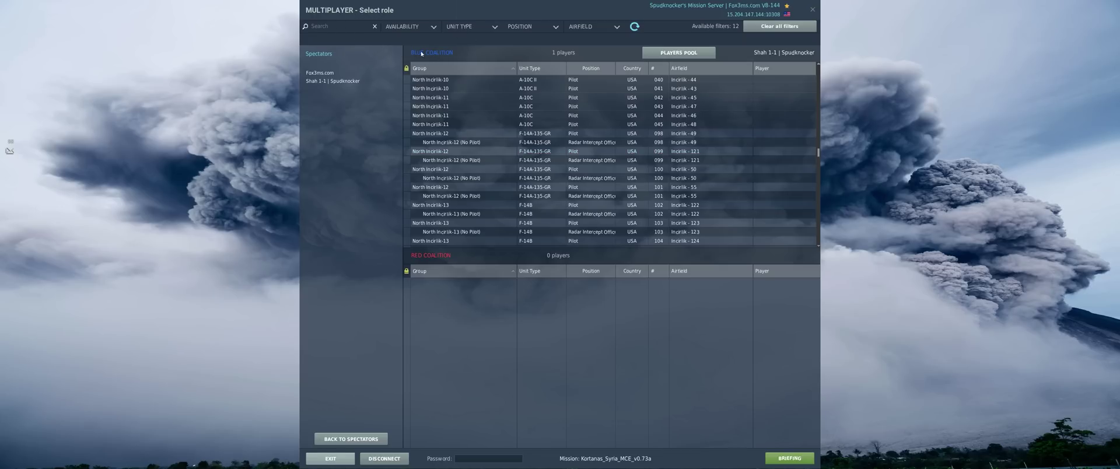
{"action": "left_click", "coordinate": [428, 30]}
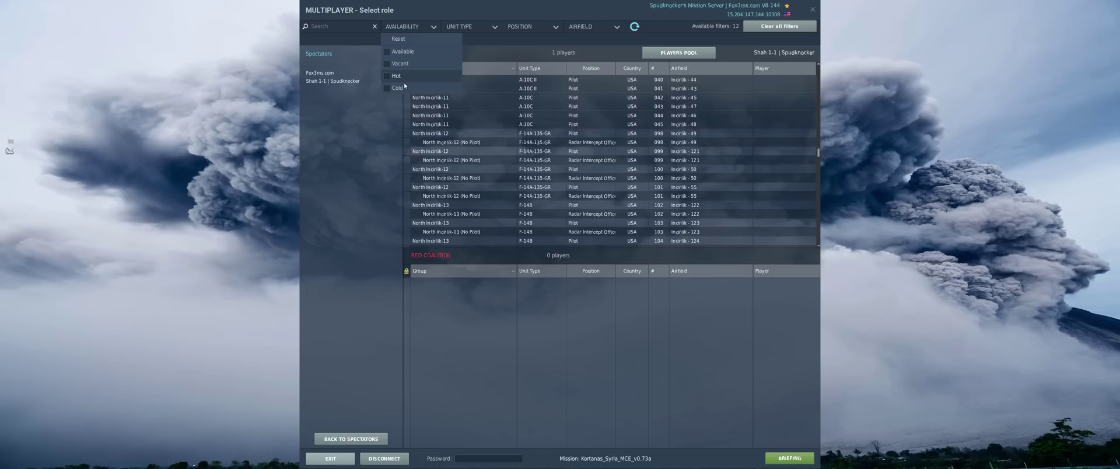
{"action": "left_click", "coordinate": [388, 52]}
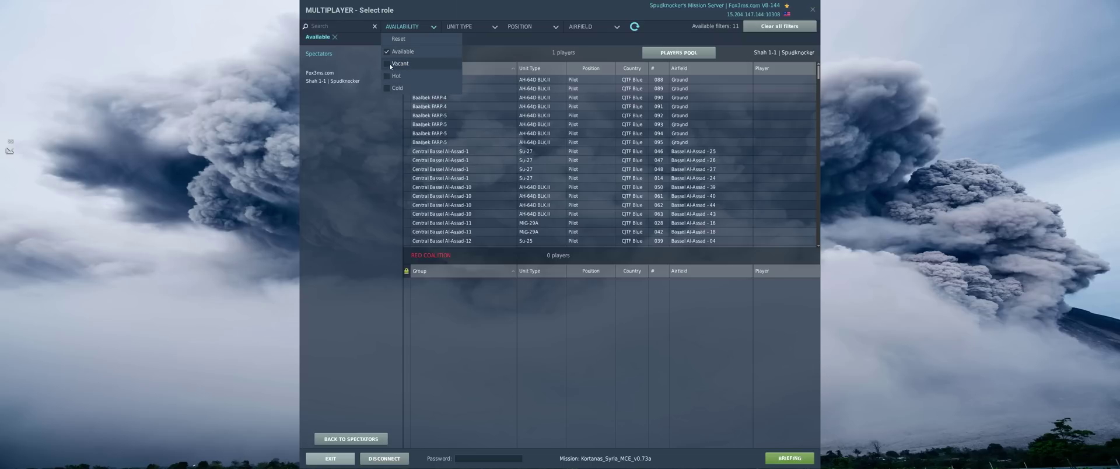
{"action": "left_click", "coordinate": [390, 65]}
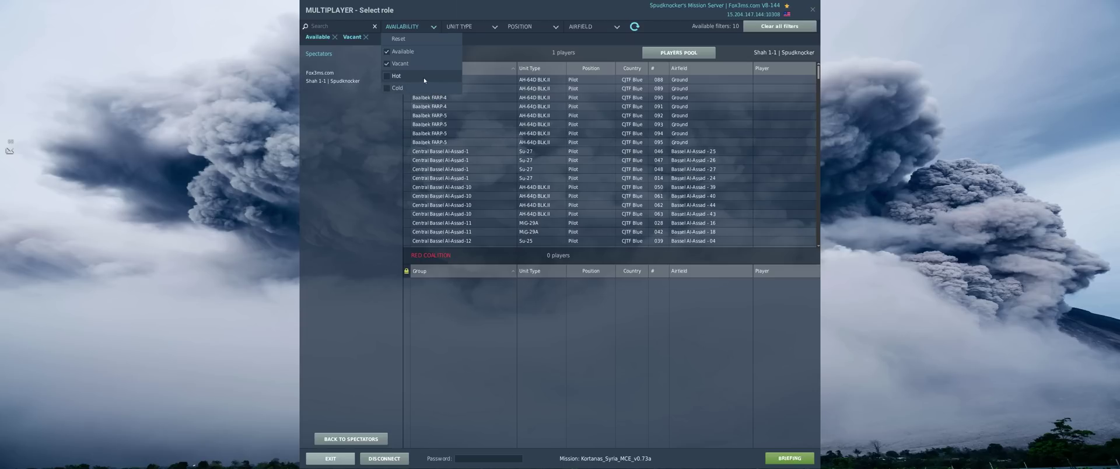
Try the Hot availability filter, and switch it to Cold while keeping Available and Vacant enabled.
{"action": "left_click", "coordinate": [392, 77]}
{"action": "left_click", "coordinate": [389, 75]}
{"action": "left_click", "coordinate": [388, 88]}
{"action": "left_click", "coordinate": [386, 78]}
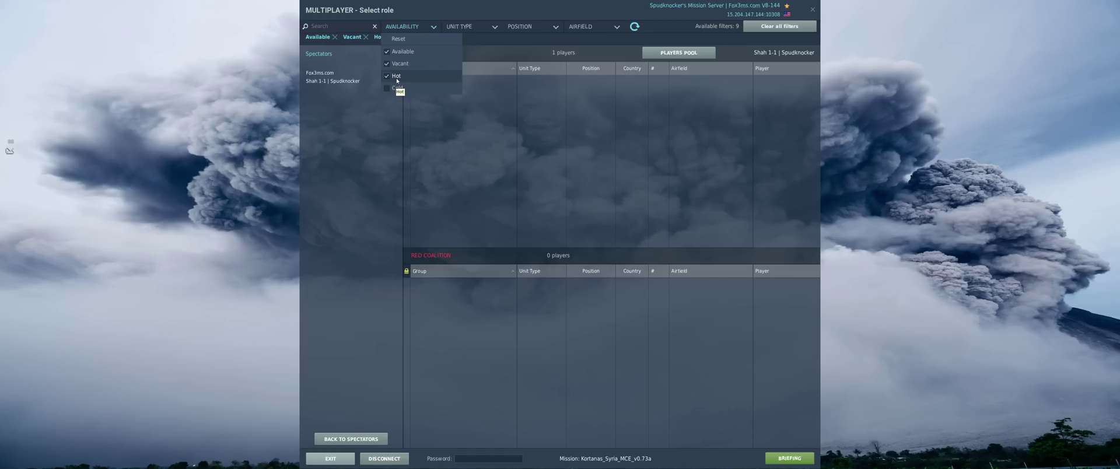
{"action": "left_click", "coordinate": [396, 77]}
{"action": "left_click", "coordinate": [389, 88]}
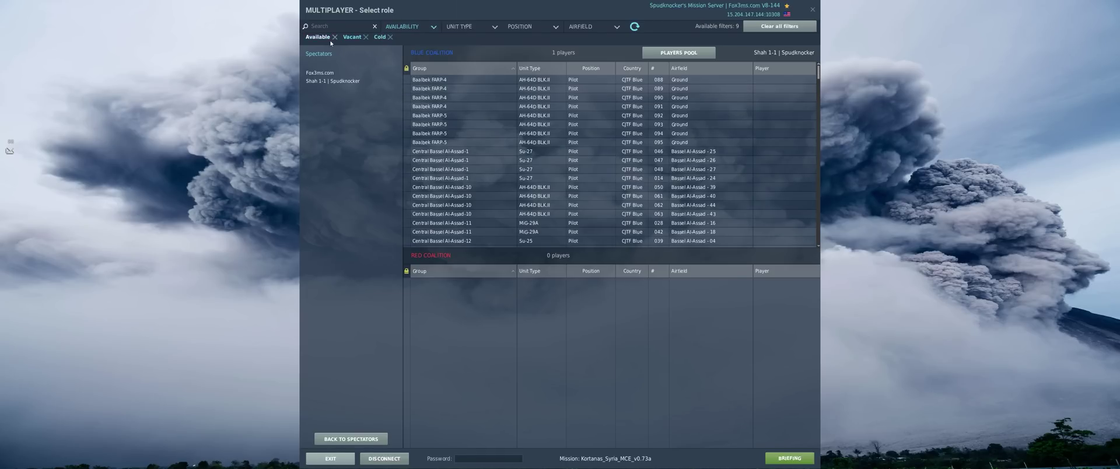
Narrow the role list to the F-16CM bl.50 unit type and the Pilot position.
{"action": "left_click", "coordinate": [459, 27]}
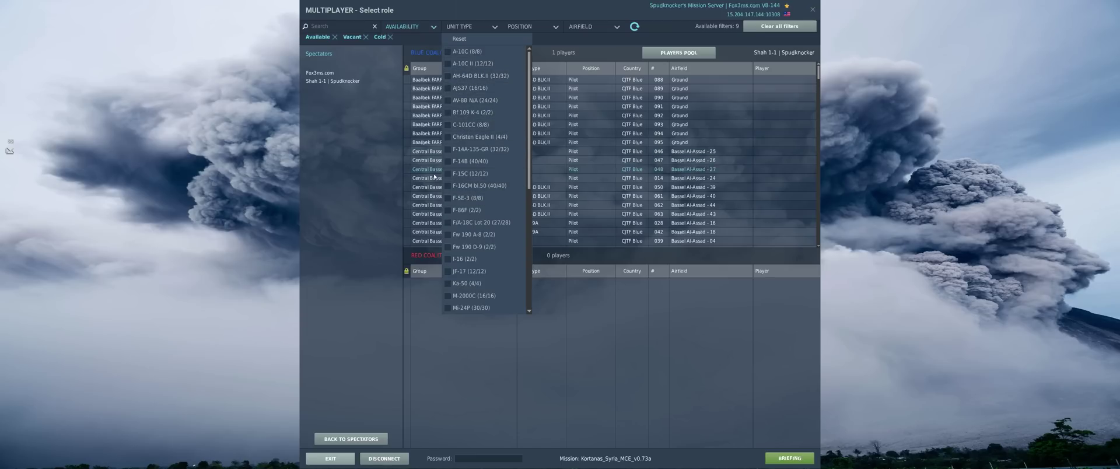
{"action": "left_click", "coordinate": [478, 186]}
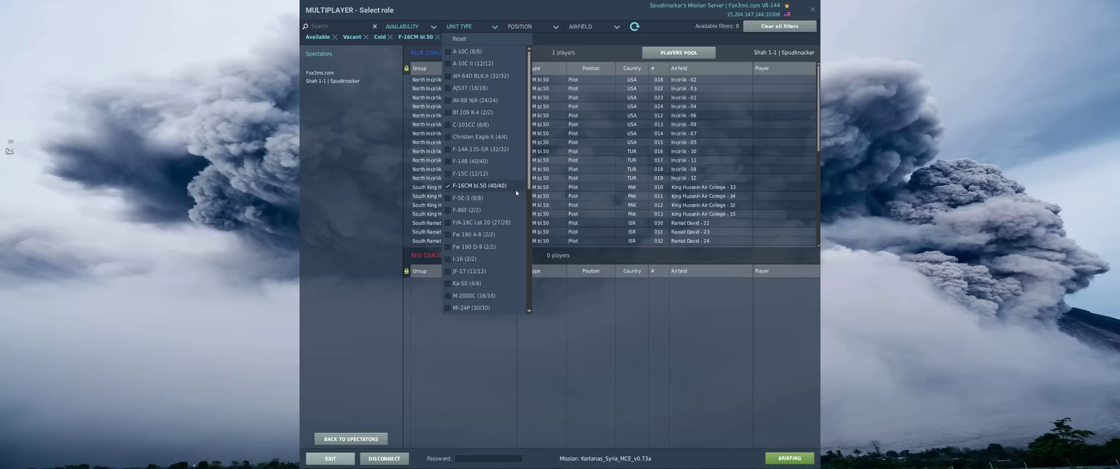
{"action": "left_click", "coordinate": [338, 172]}
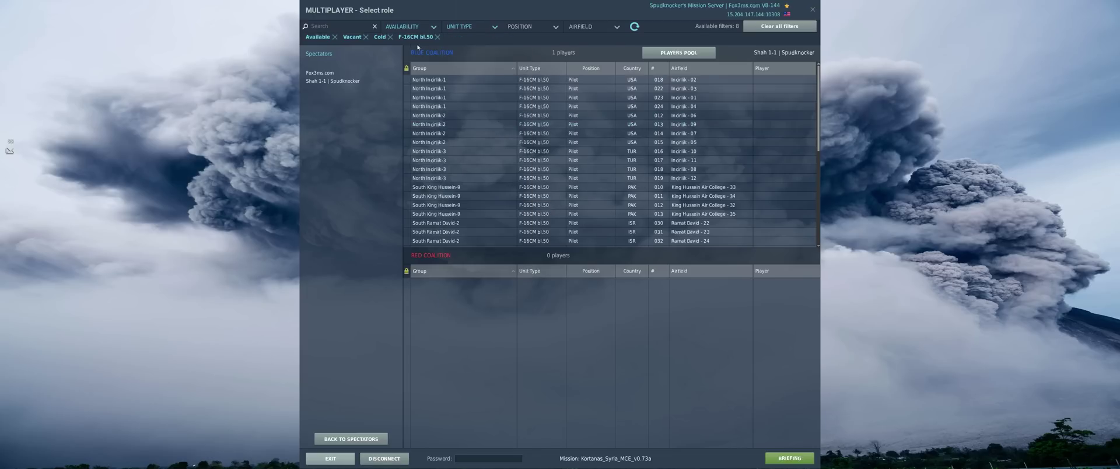
{"action": "left_click", "coordinate": [528, 27]}
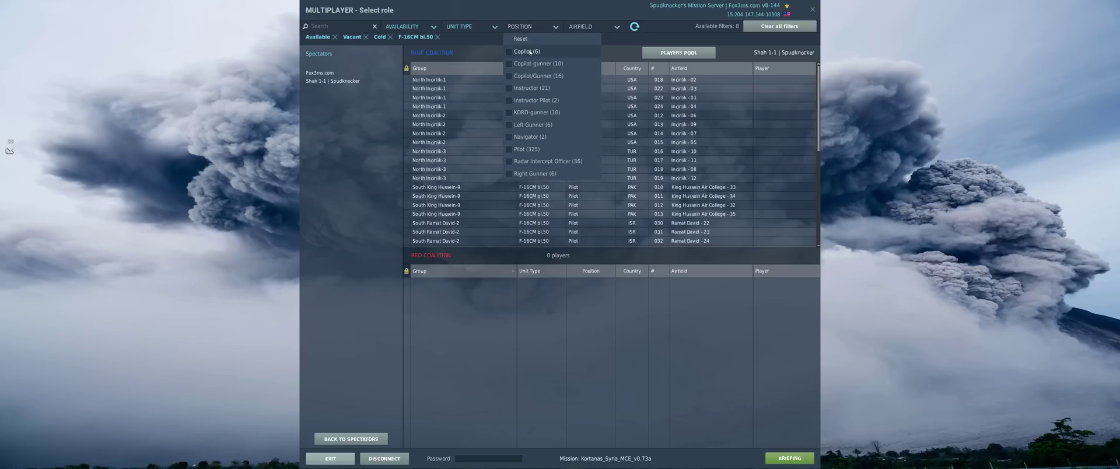
{"action": "left_click", "coordinate": [527, 150]}
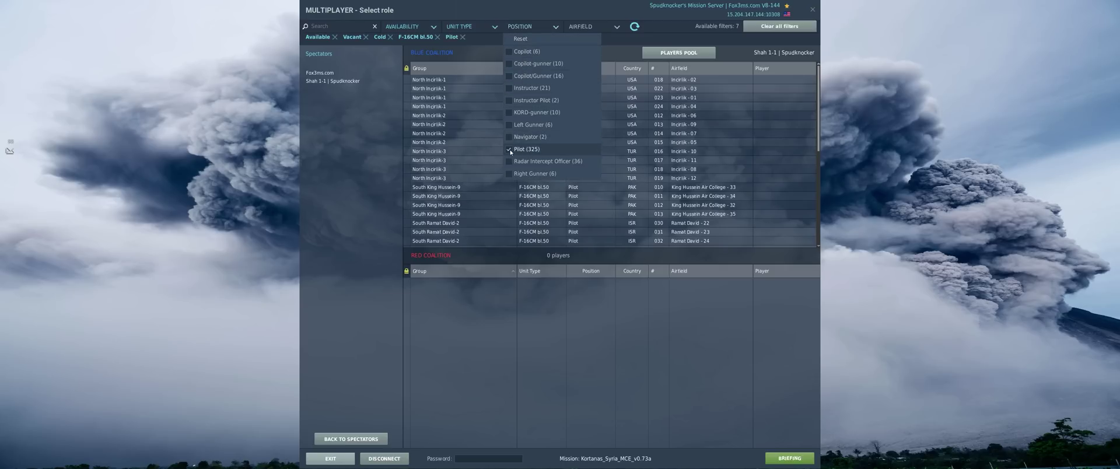
{"action": "left_click", "coordinate": [337, 143]}
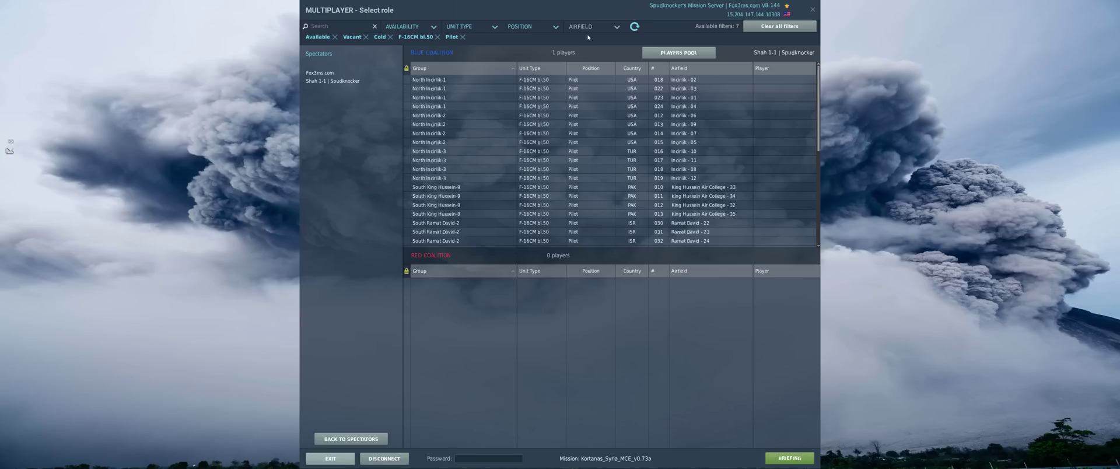
Try the Lakatamia, Bassel Al-Assad and King Hussein Air College airfield filters one at a time, removing each again.
{"action": "left_click", "coordinate": [604, 26]}
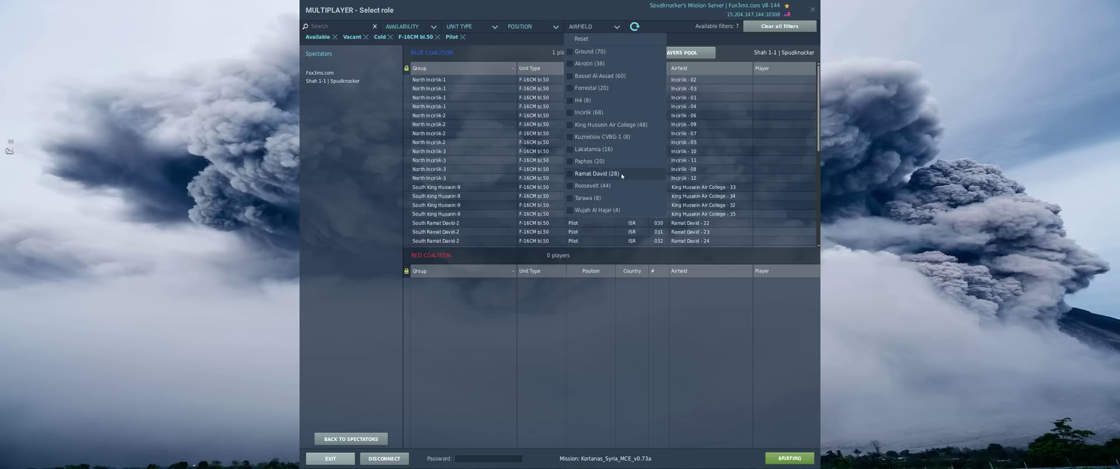
{"action": "left_click", "coordinate": [572, 151]}
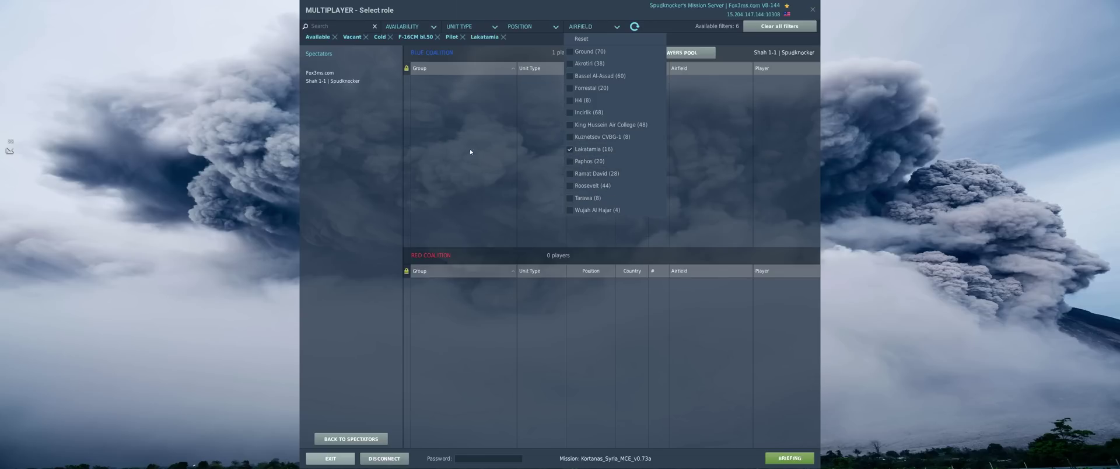
{"action": "left_click", "coordinate": [575, 153]}
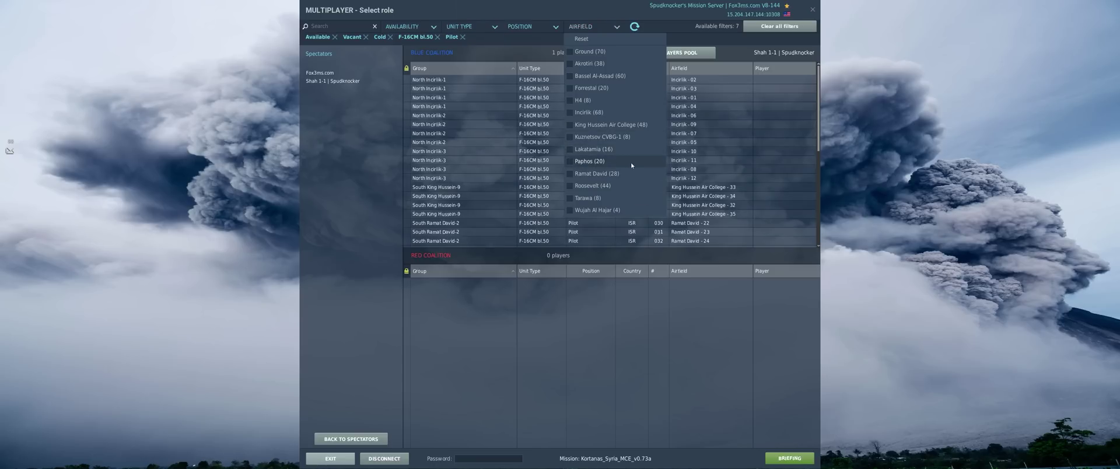
{"action": "left_click", "coordinate": [570, 77]}
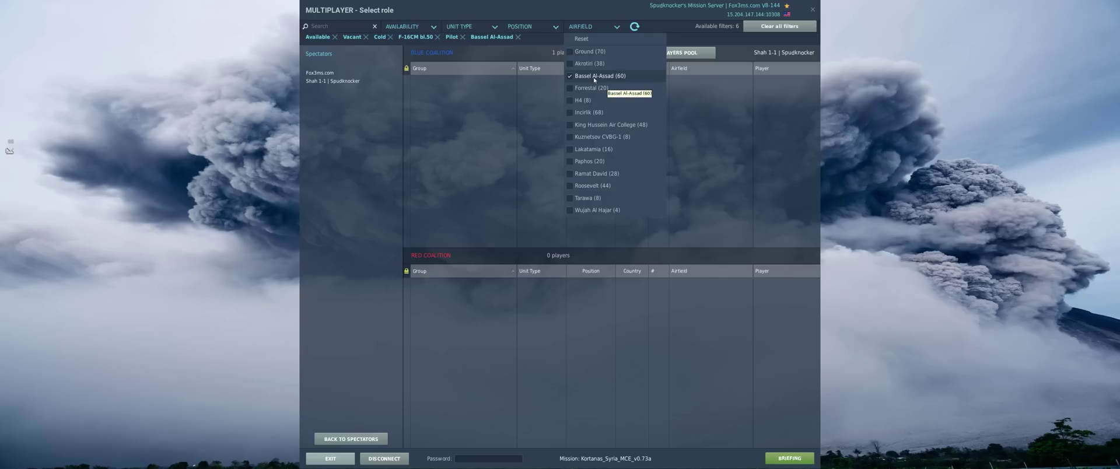
{"action": "left_click", "coordinate": [570, 76]}
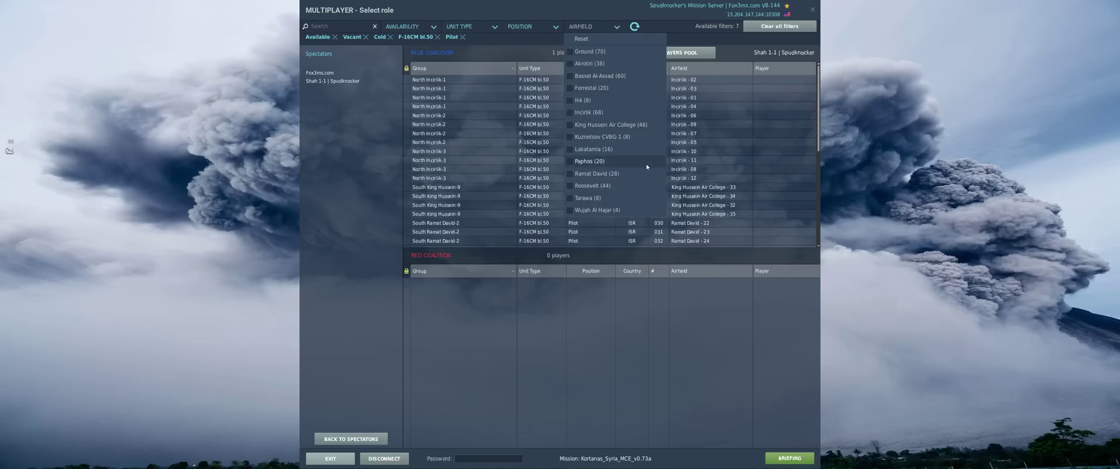
{"action": "left_click", "coordinate": [570, 124]}
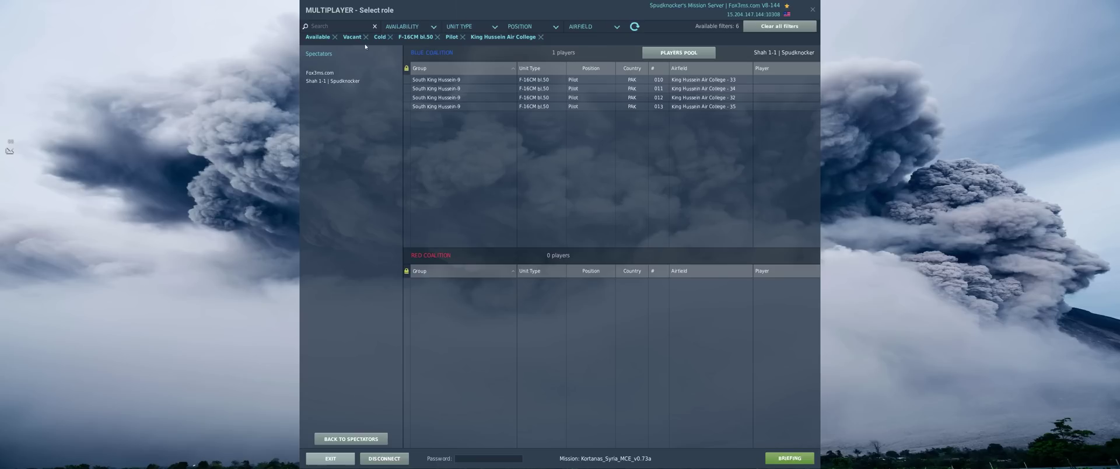
{"action": "left_click", "coordinate": [540, 37]}
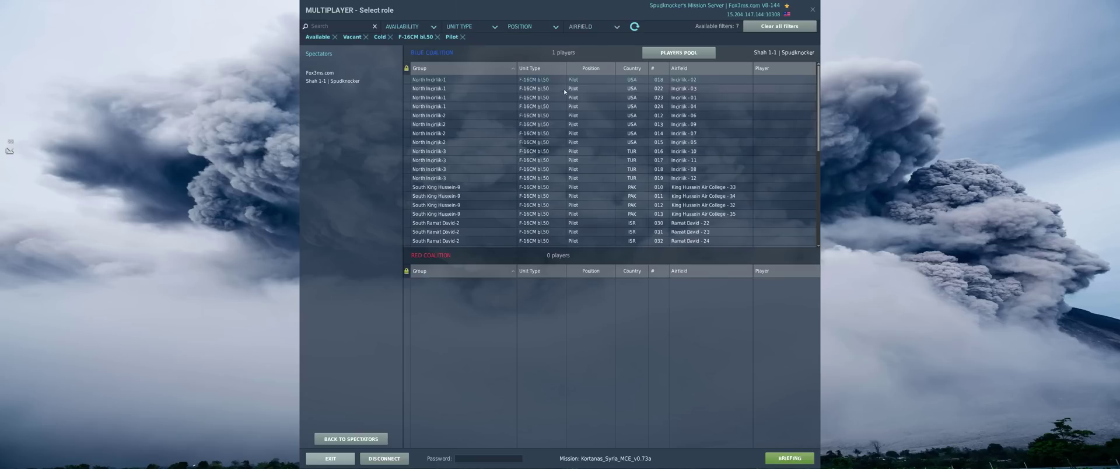
Filter the roles to the Ramat David airfield and remove the F-16CM bl.50 filter to view all aircraft based there.
{"action": "left_click", "coordinate": [595, 28]}
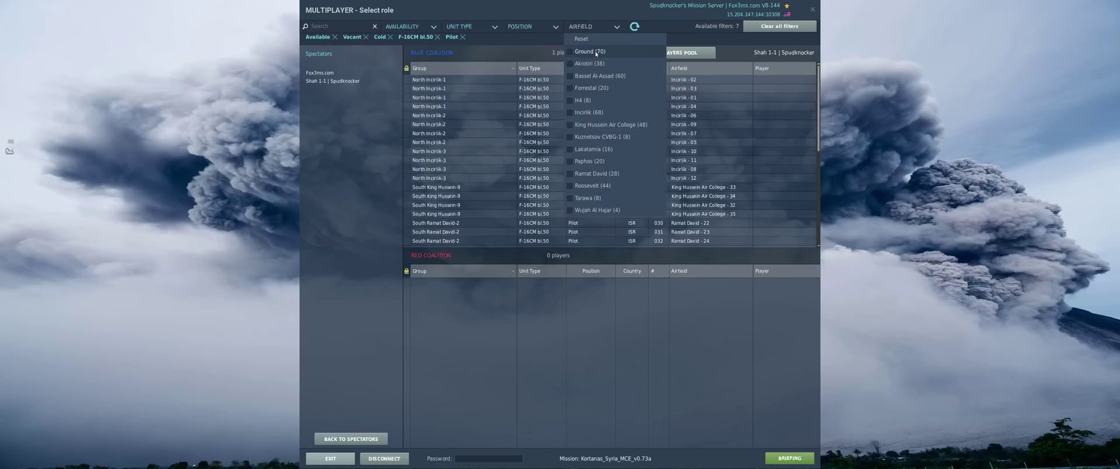
{"action": "left_click", "coordinate": [586, 173]}
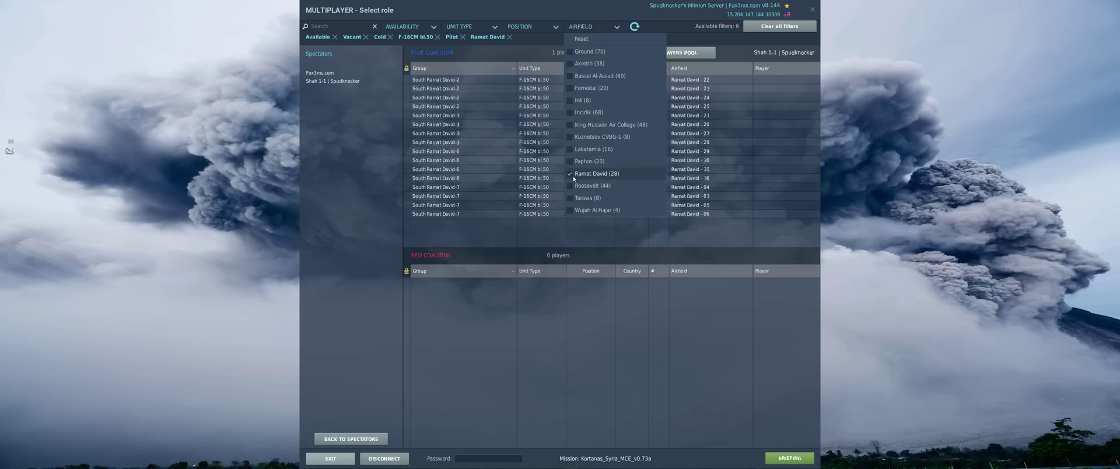
{"action": "left_click", "coordinate": [600, 239]}
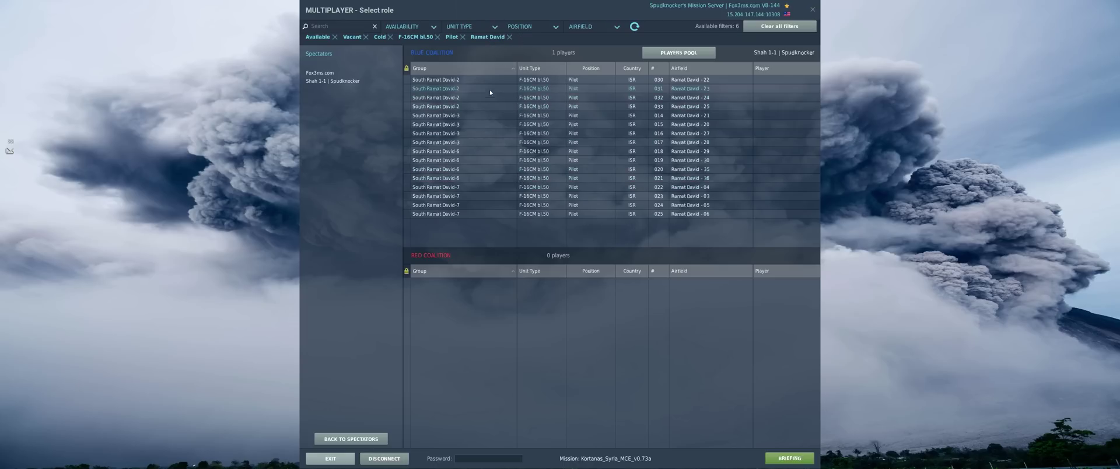
{"action": "left_click", "coordinate": [437, 37]}
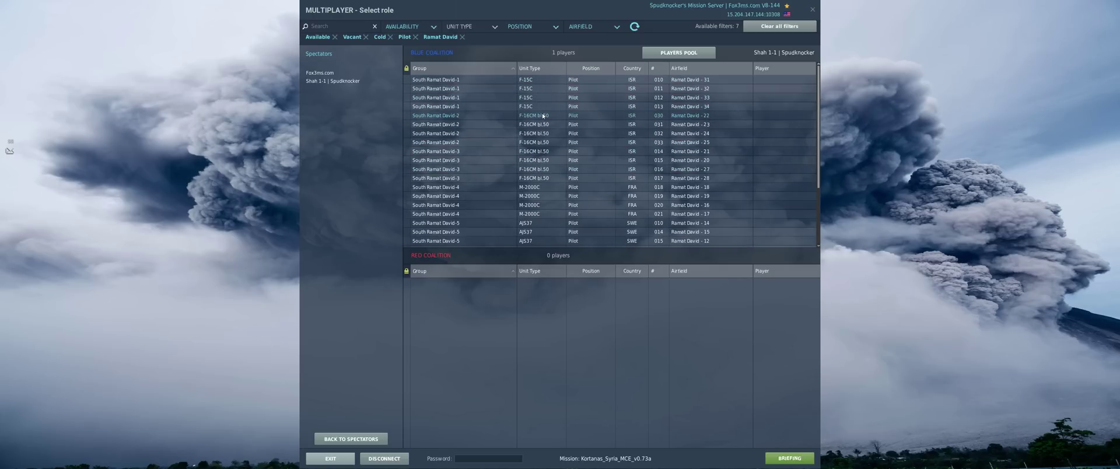
{"action": "scroll", "coordinate": [544, 190], "scroll_direction": "down", "scroll_amount": 3}
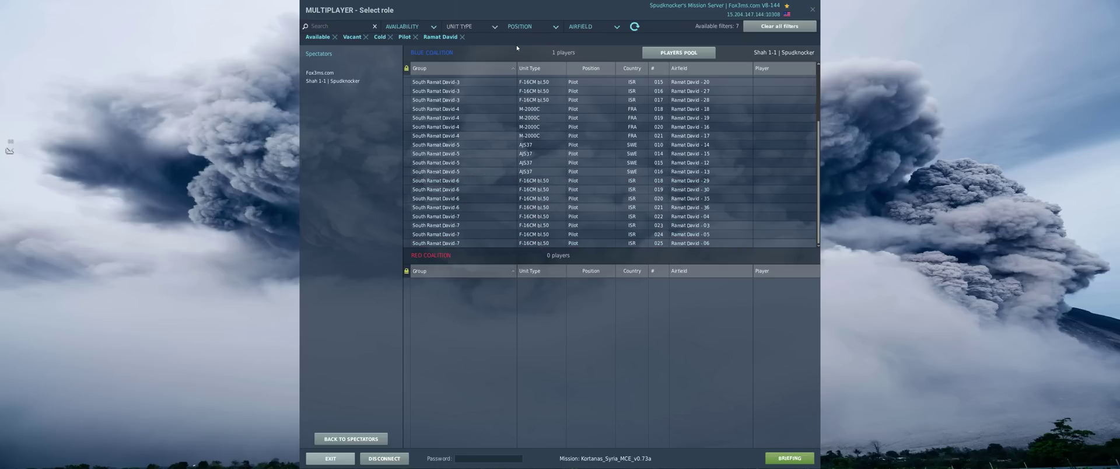
Replace the Ramat David and Pilot filters with the Radar Intercept Officer position filter, and remove that filter again.
{"action": "left_click", "coordinate": [462, 37]}
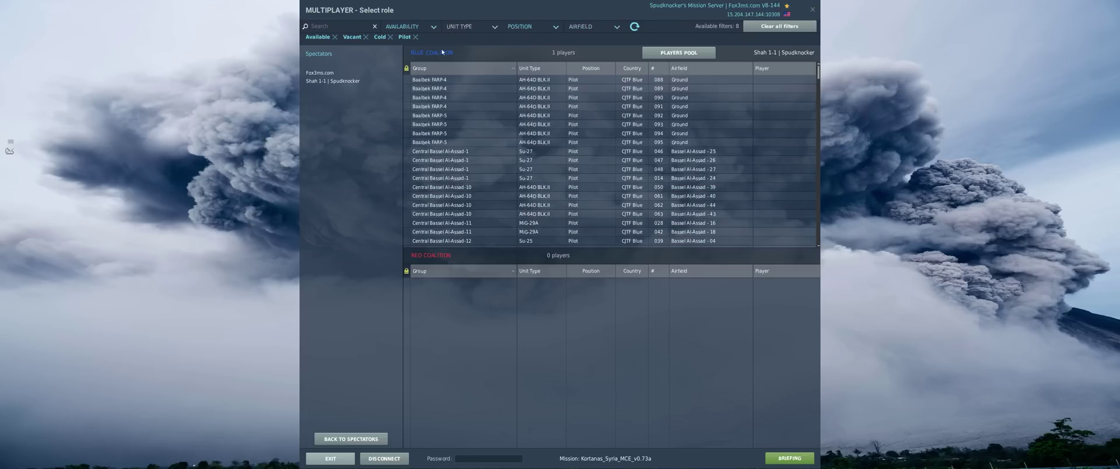
{"action": "left_click", "coordinate": [416, 37]}
{"action": "left_click", "coordinate": [524, 29]}
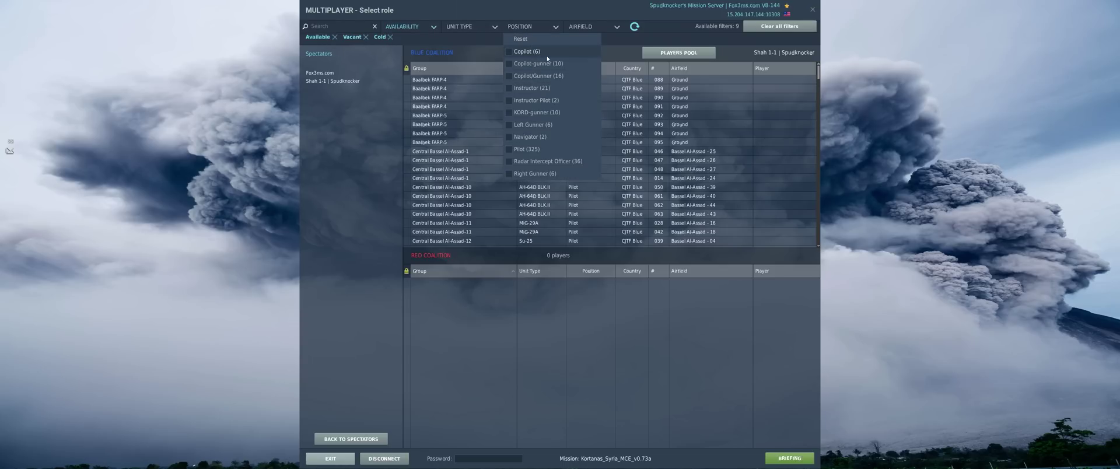
{"action": "left_click", "coordinate": [509, 163]}
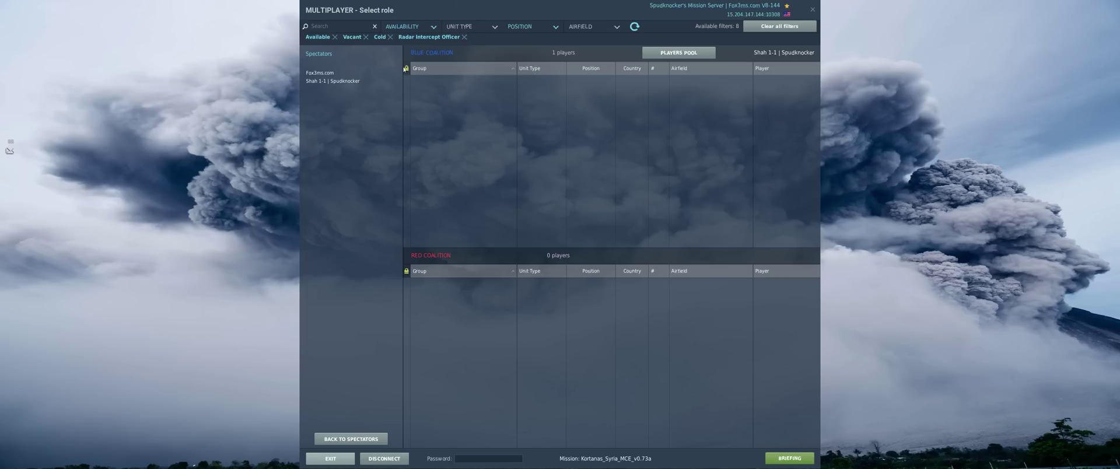
{"action": "left_click", "coordinate": [465, 37]}
Filter the role list by the Pilot position and the F-14A-135-GR unit type.
{"action": "left_click", "coordinate": [521, 27]}
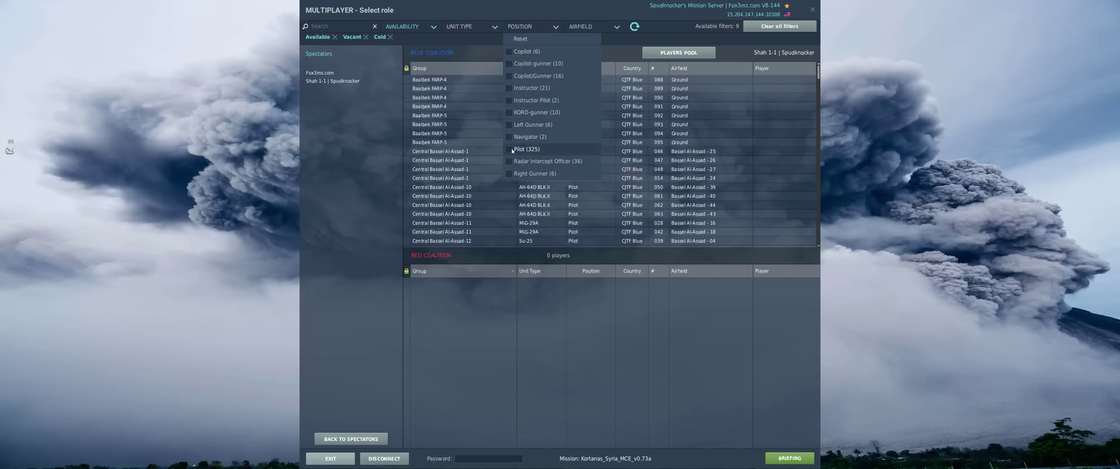
{"action": "left_click", "coordinate": [512, 150]}
{"action": "left_click", "coordinate": [496, 27]}
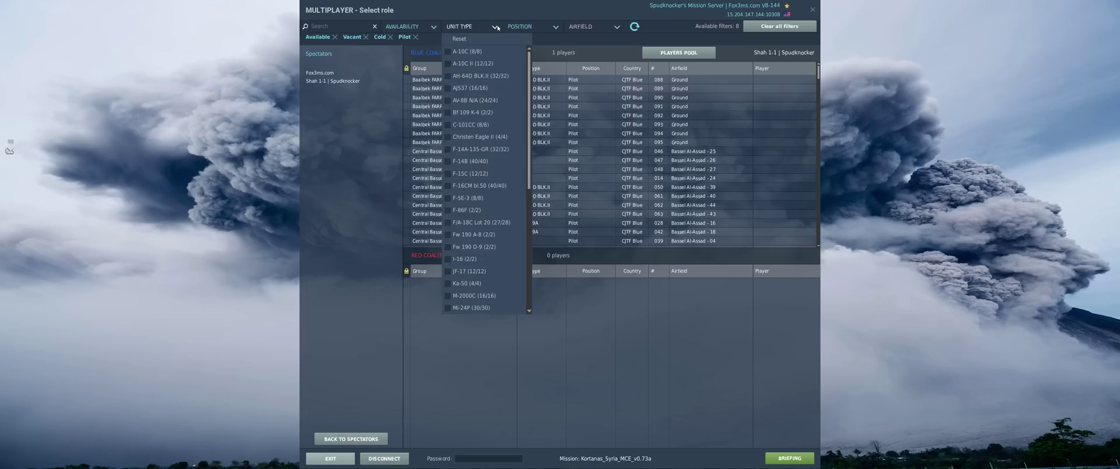
{"action": "scroll", "coordinate": [452, 119], "scroll_direction": "down", "scroll_amount": 1}
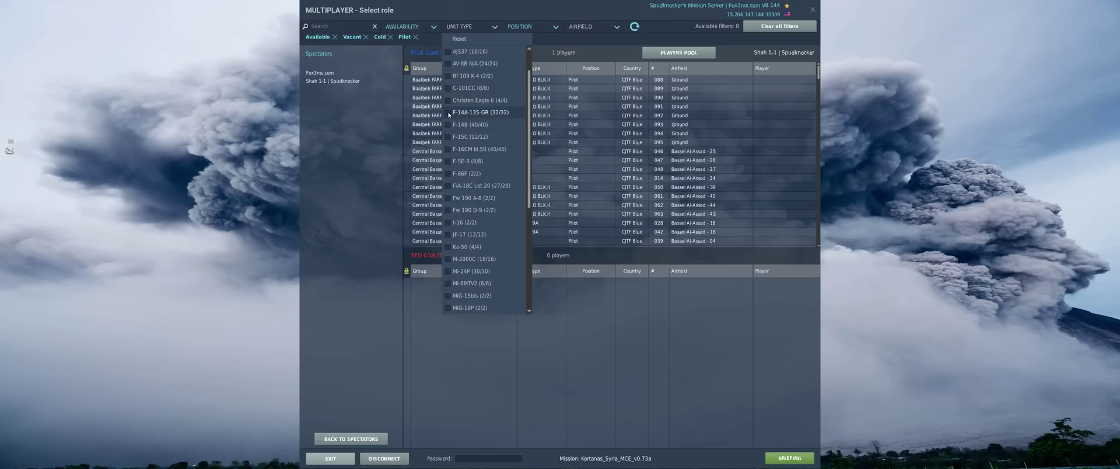
{"action": "left_click", "coordinate": [449, 114]}
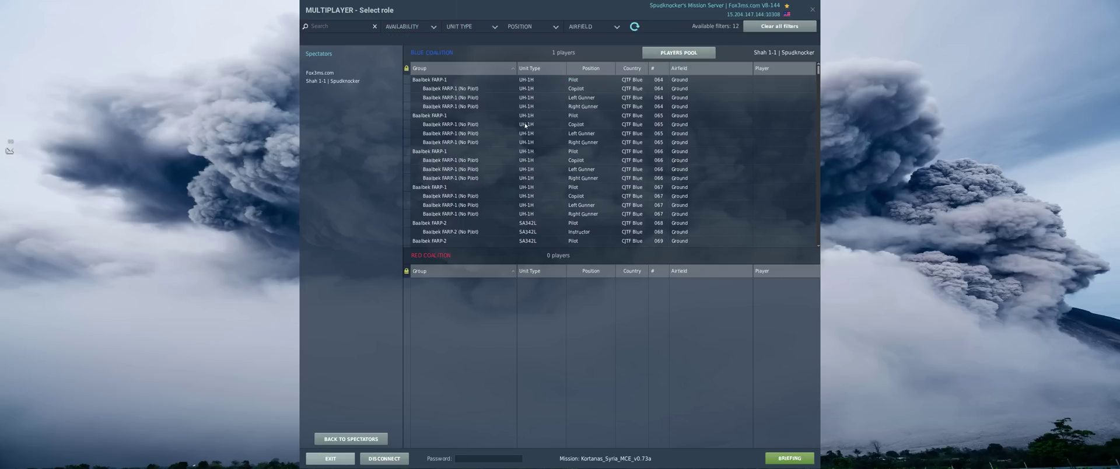
Clear all filters and browse the full Blue Coalition role list.
{"action": "scroll", "coordinate": [462, 128], "scroll_direction": "down", "scroll_amount": 5}
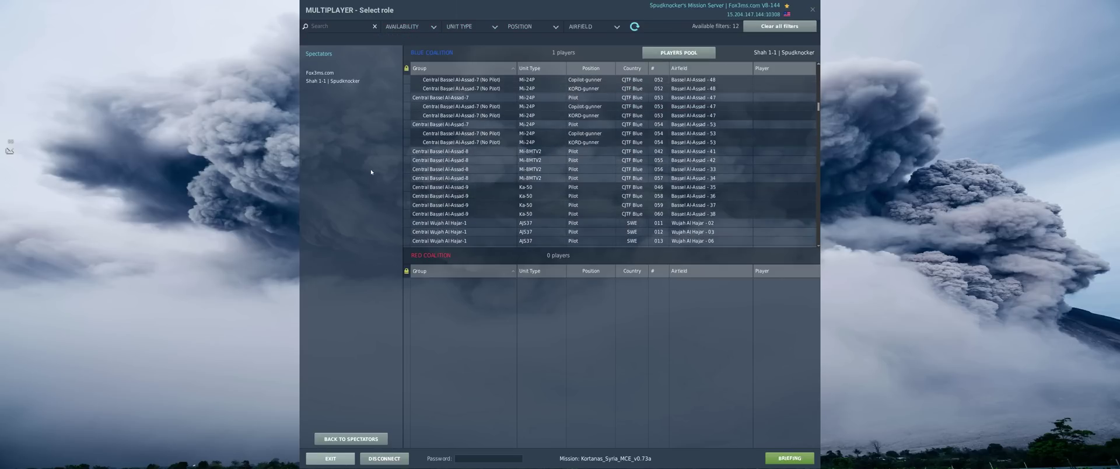
{"action": "scroll", "coordinate": [575, 138], "scroll_direction": "down", "scroll_amount": 10}
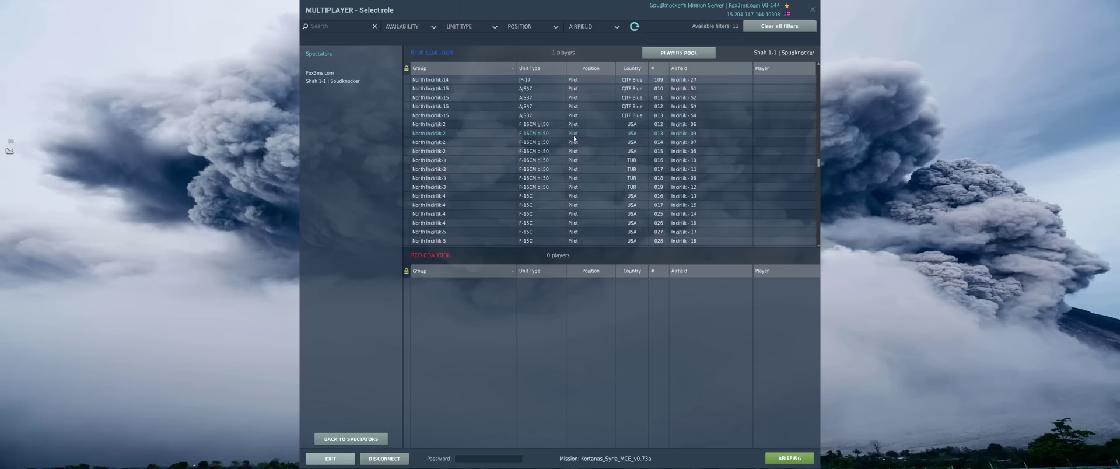
{"action": "scroll", "coordinate": [575, 139], "scroll_direction": "up", "scroll_amount": 10}
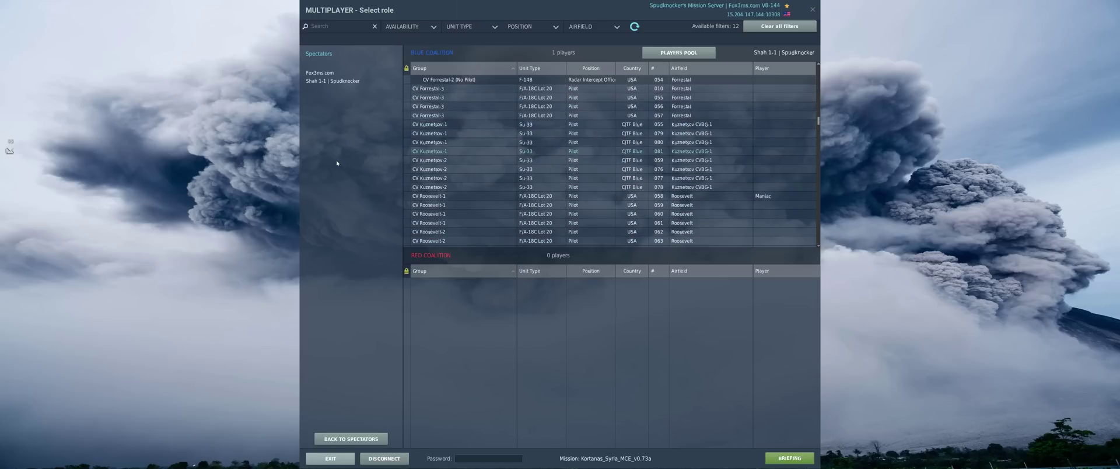